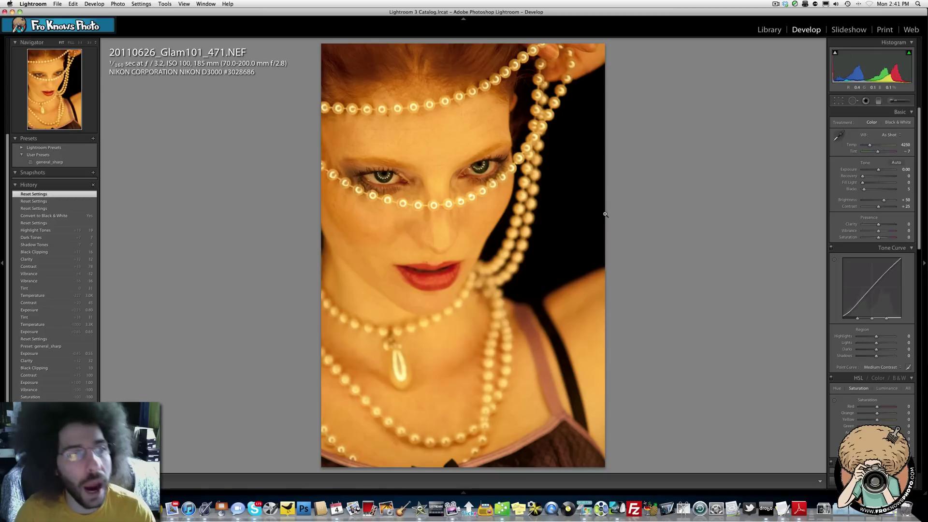
{"action": "mouse_move", "coordinate": [878, 239]}
{"action": "left_mouse_down"}
{"action": "mouse_move", "coordinate": [856, 239]}
{"action": "mouse_move", "coordinate": [874, 236]}
{"action": "left_mouse_up"}
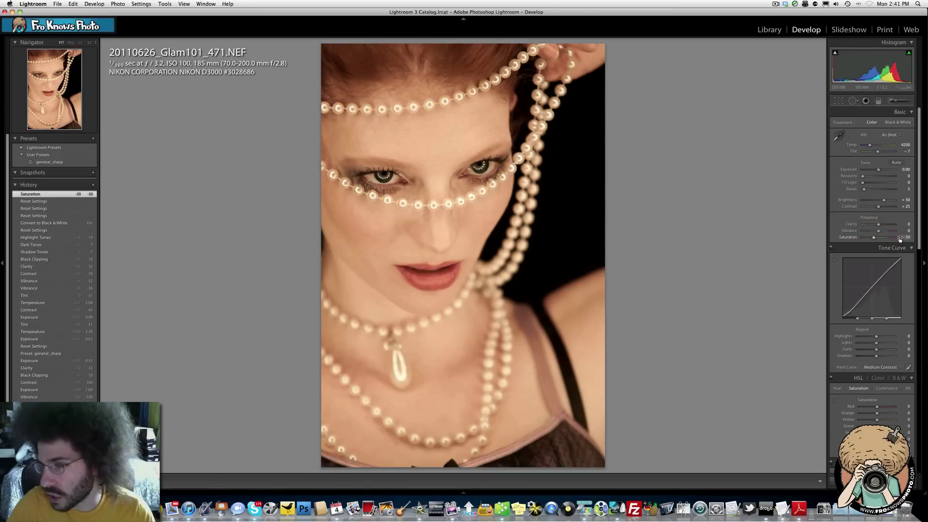
{"action": "left_click", "coordinate": [902, 237]}
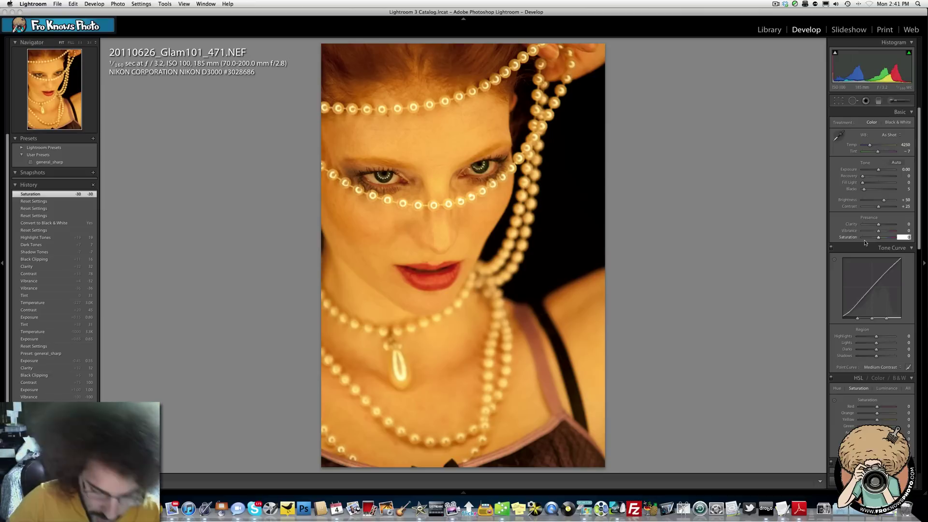
{"action": "key", "text": "v"}
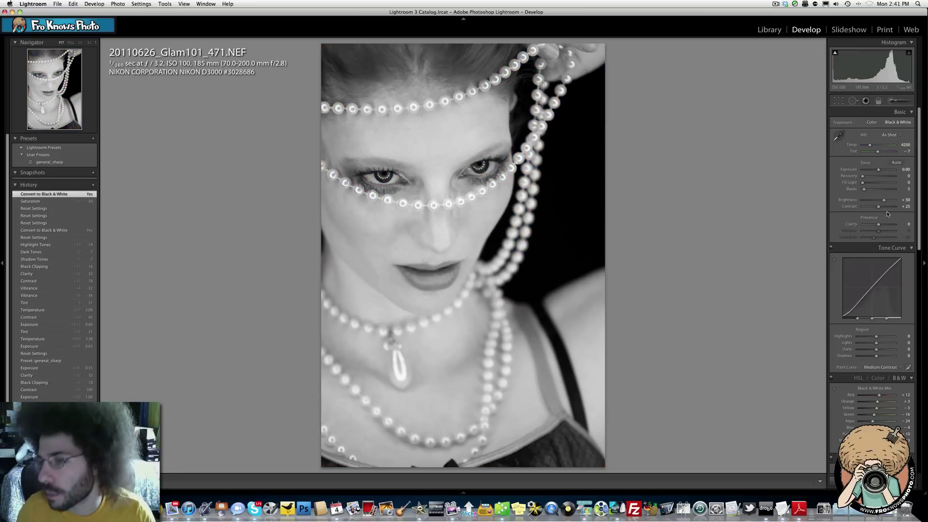
{"action": "left_click_drag", "start_coordinate": [893, 209], "coordinate": [905, 207]}
{"action": "left_click_drag", "start_coordinate": [877, 170], "coordinate": [880, 170]}
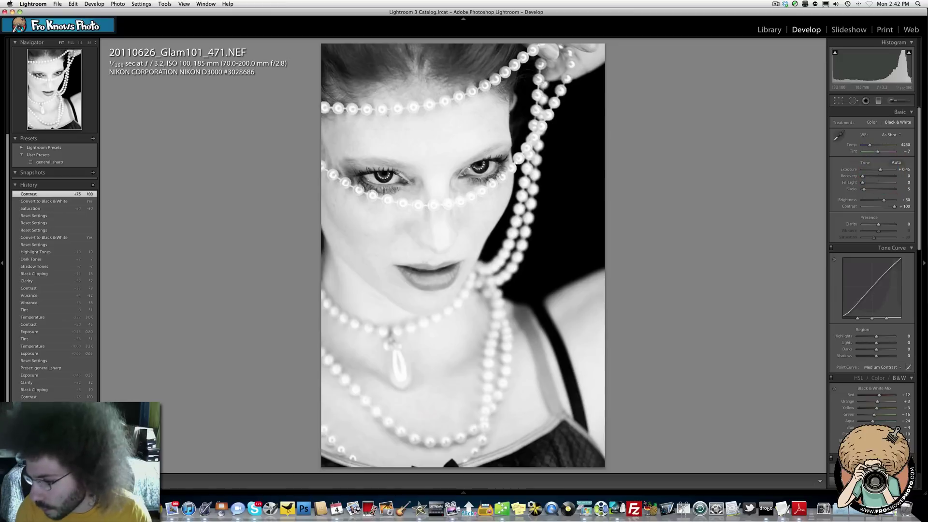
{"action": "key", "text": "super+shift+r"}
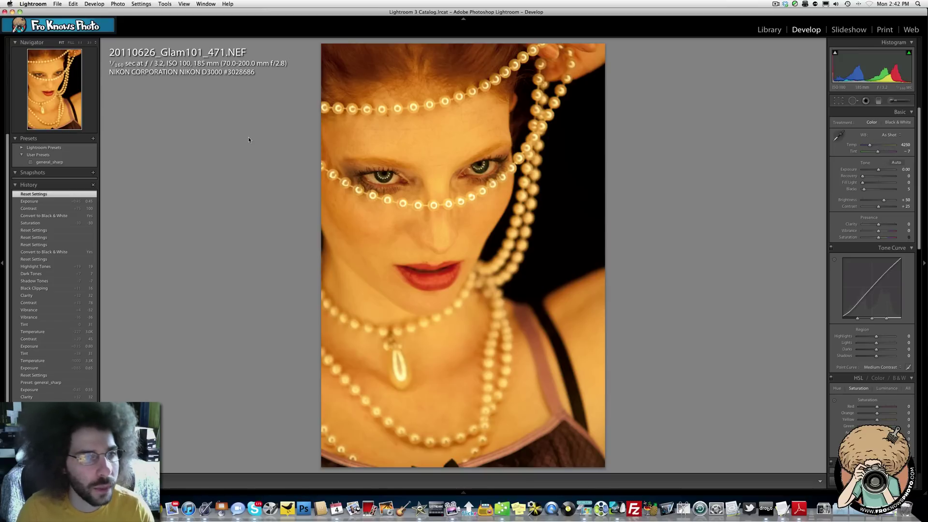
Step: Convert the portrait to black and white with contrast +100, exposure +0.45, blacks 16 and fill light 9
{"action": "left_click", "coordinate": [399, 204]}
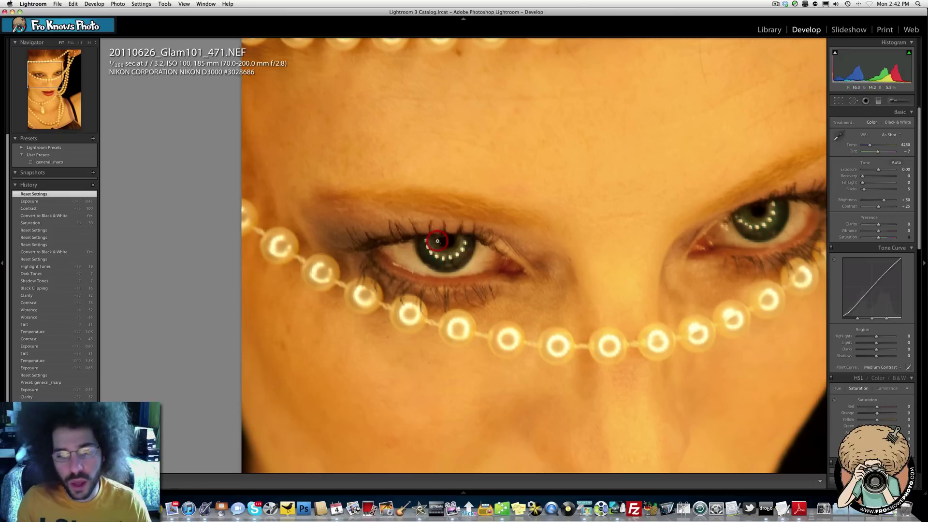
{"action": "left_click", "coordinate": [438, 241]}
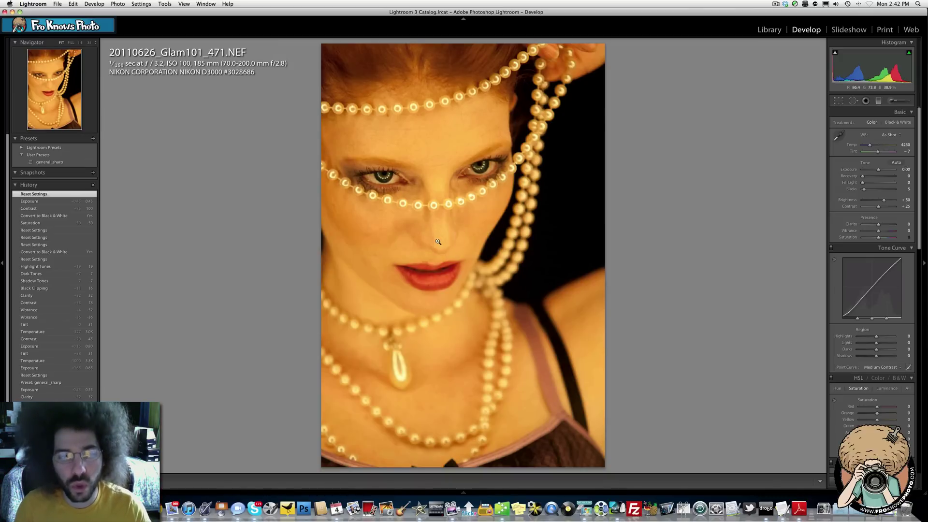
{"action": "left_click", "coordinate": [393, 183]}
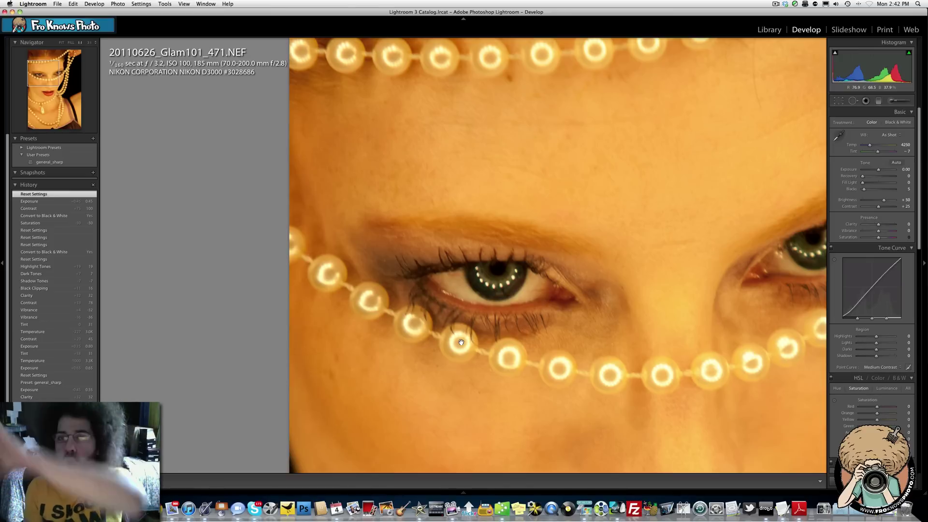
{"action": "left_click", "coordinate": [500, 299]}
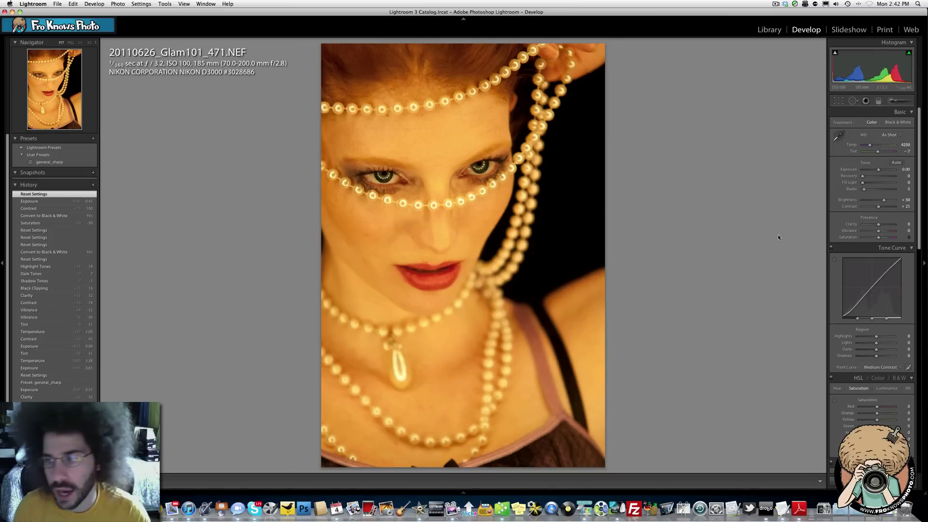
{"action": "key", "text": "v"}
{"action": "left_click_drag", "start_coordinate": [878, 206], "coordinate": [894, 206]}
{"action": "left_click_drag", "start_coordinate": [878, 169], "coordinate": [865, 183]}
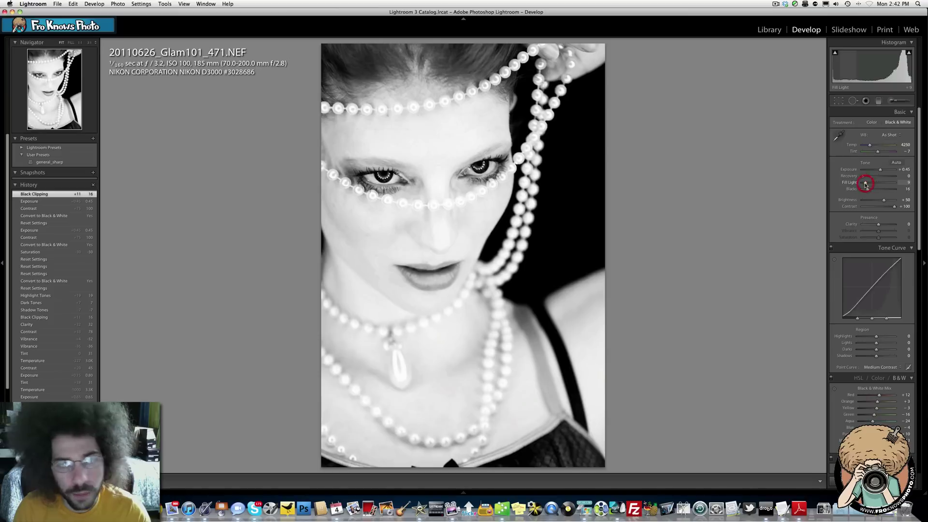
Step: Set the black-and-white portrait's temperature to 3705, clarity to −23, blacks to 25 and exposure to +0.55
{"action": "left_click_drag", "start_coordinate": [869, 145], "coordinate": [867, 147]}
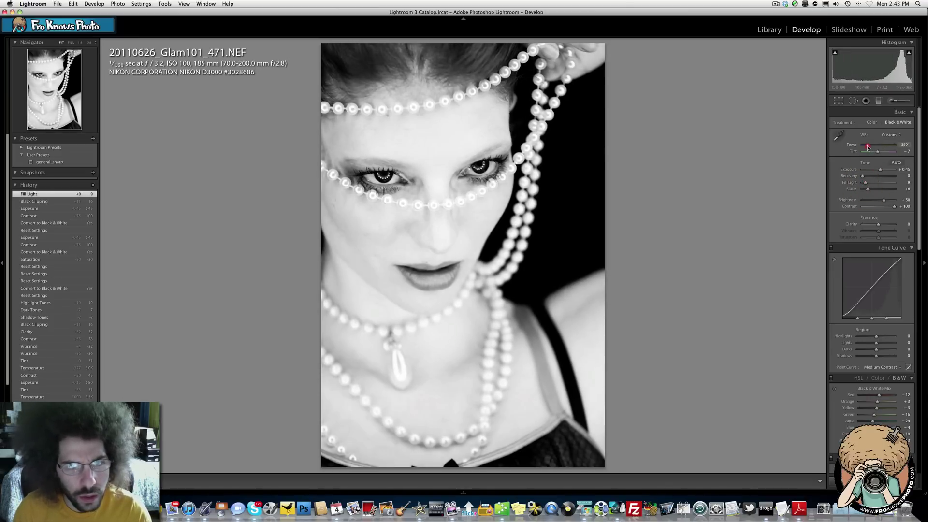
{"action": "left_click_drag", "start_coordinate": [867, 148], "coordinate": [868, 147]}
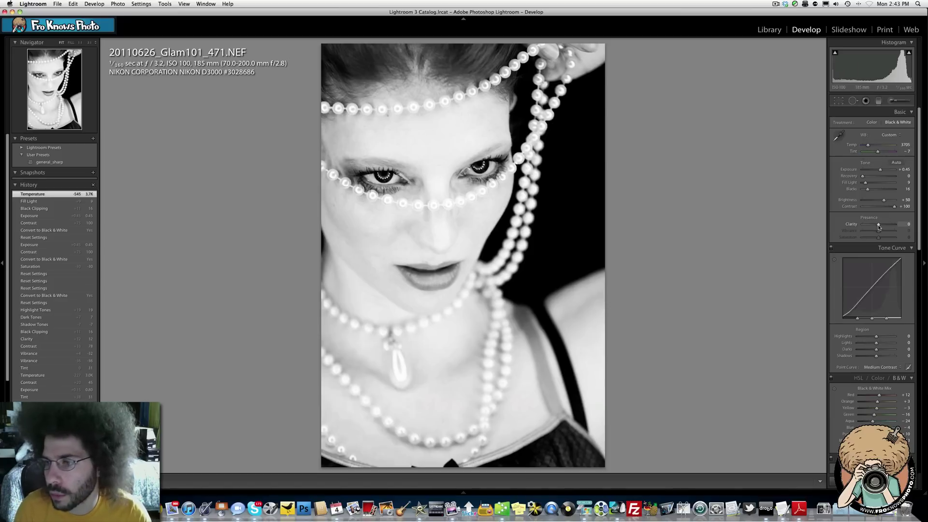
{"action": "mouse_move", "coordinate": [879, 225]}
{"action": "left_mouse_down"}
{"action": "mouse_move", "coordinate": [862, 227]}
{"action": "mouse_move", "coordinate": [890, 226]}
{"action": "mouse_move", "coordinate": [875, 227]}
{"action": "left_mouse_up"}
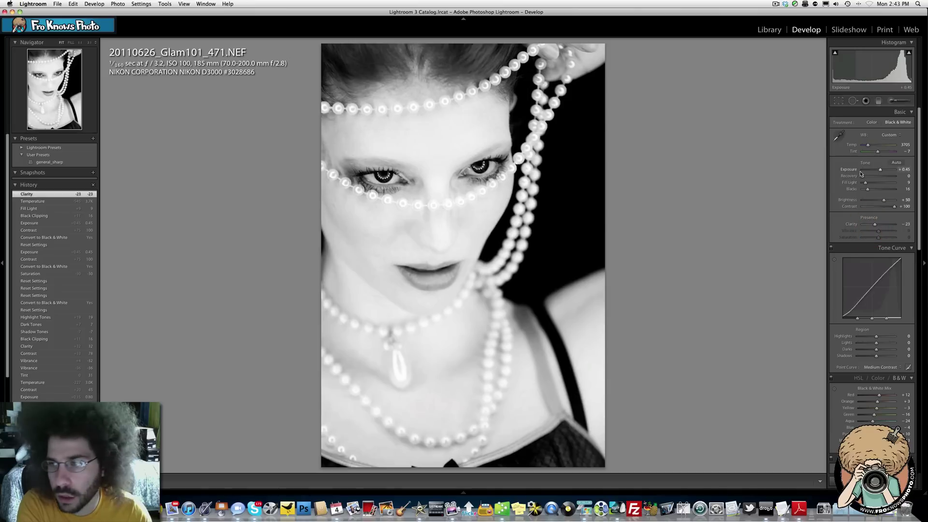
{"action": "left_click_drag", "start_coordinate": [870, 191], "coordinate": [872, 192]}
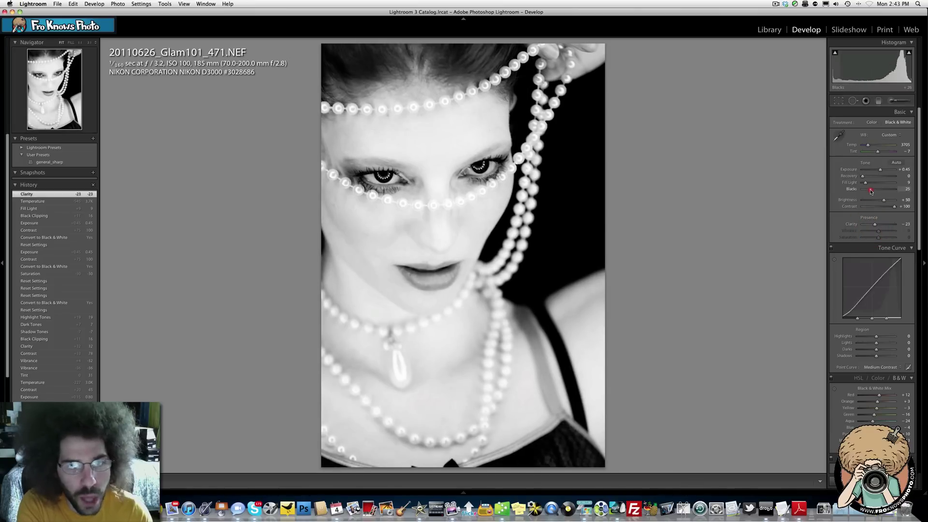
{"action": "left_click_drag", "start_coordinate": [879, 170], "coordinate": [882, 173]}
Step: Lower the tone curve's shadows and darks slightly and raise its highlights to +35
{"action": "mouse_move", "coordinate": [876, 356]}
{"action": "left_mouse_down"}
{"action": "mouse_move", "coordinate": [887, 356]}
{"action": "mouse_move", "coordinate": [861, 357]}
{"action": "mouse_move", "coordinate": [894, 356]}
{"action": "mouse_move", "coordinate": [875, 357]}
{"action": "left_mouse_up"}
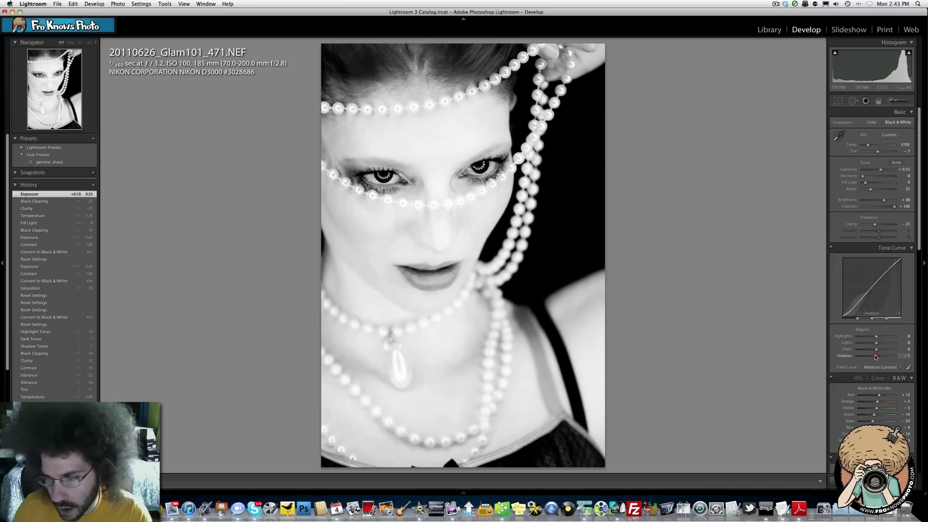
{"action": "left_click_drag", "start_coordinate": [875, 357], "coordinate": [881, 337]}
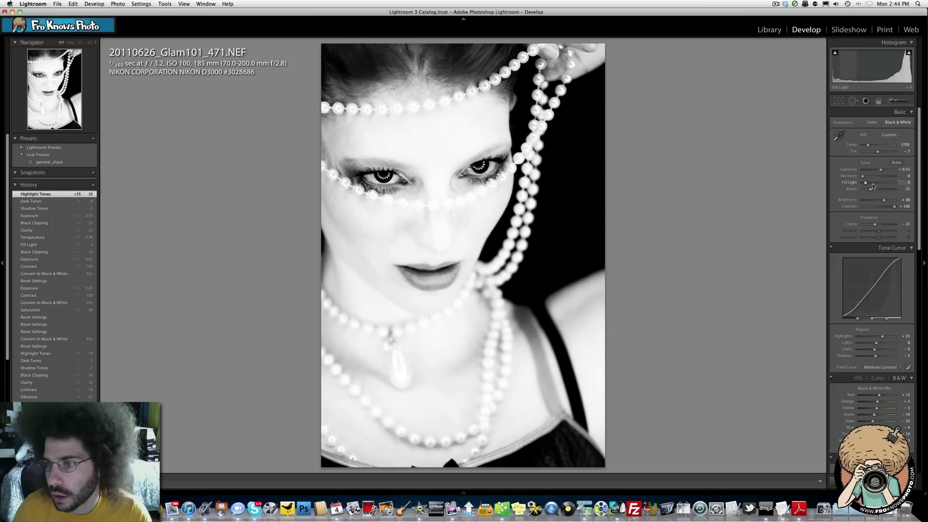
{"action": "left_click_drag", "start_coordinate": [871, 185], "coordinate": [766, 182]}
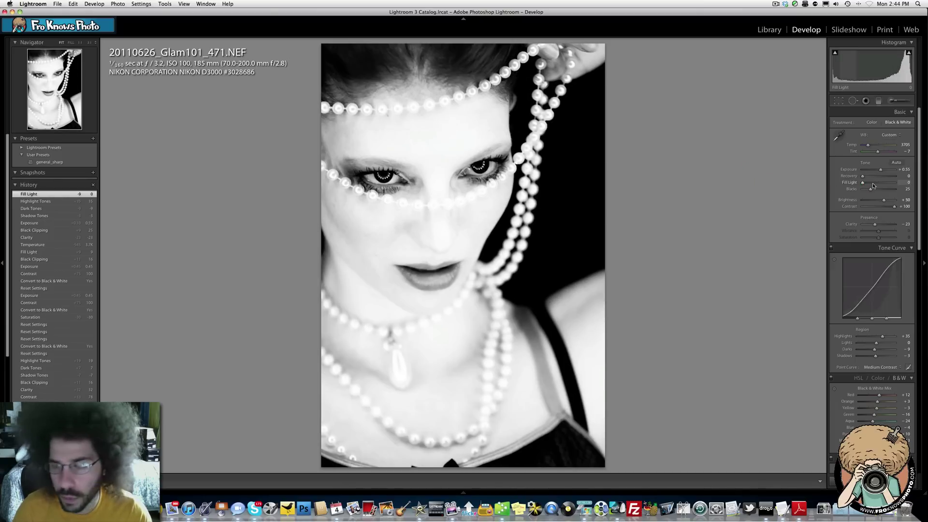
{"action": "key", "text": "cmd+z"}
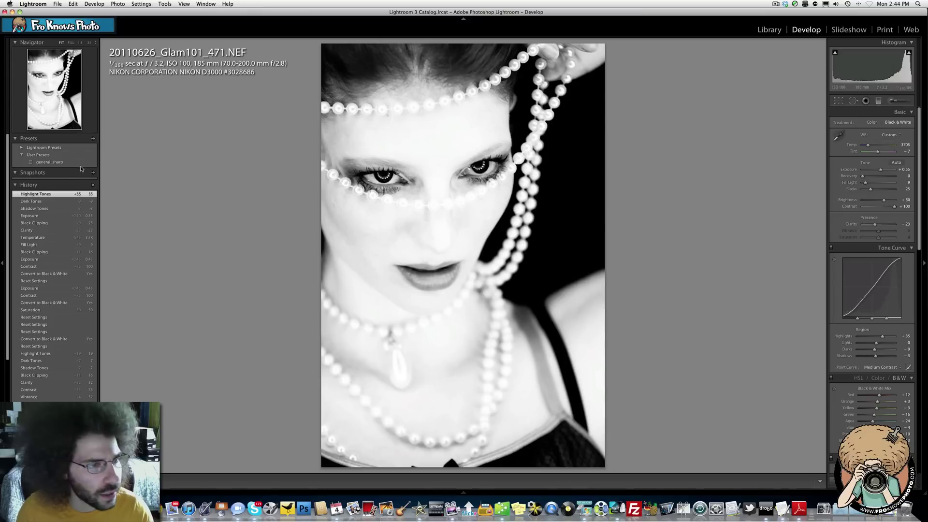
Step: Save the black-and-white version as a snapshot named 1 and reset all of the photo's develop settings
{"action": "left_click", "coordinate": [94, 174]}
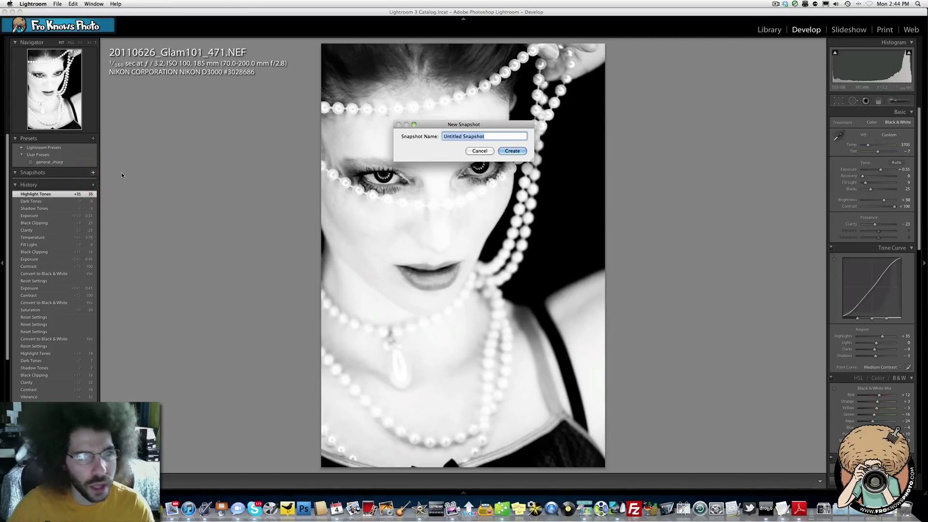
{"action": "key", "text": "Return"}
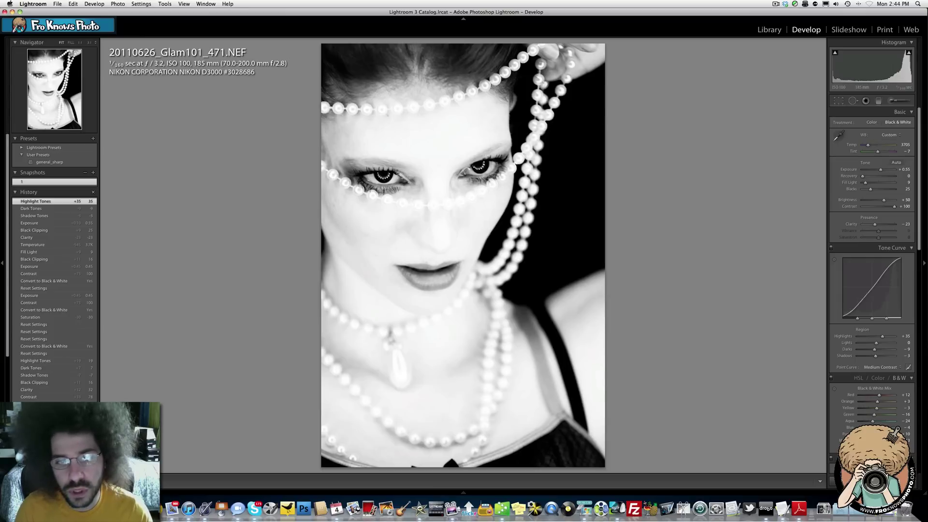
{"action": "key", "text": "super+shift+r"}
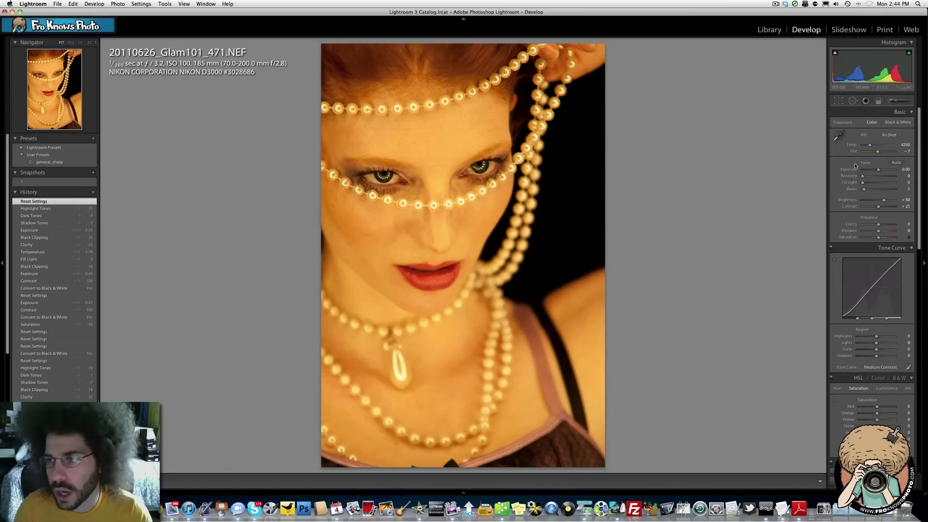
Step: Adjust the color portrait to temperature 3023, tint +10, exposure +0.90, contrast +83 and vibrance −48
{"action": "left_click_drag", "start_coordinate": [865, 147], "coordinate": [882, 172]}
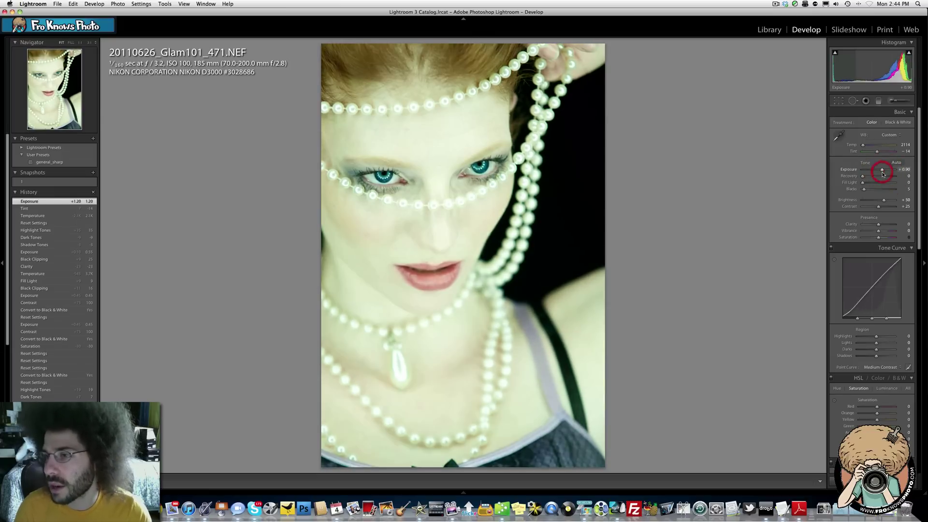
{"action": "left_click_drag", "start_coordinate": [888, 208], "coordinate": [873, 232]}
{"action": "left_click_drag", "start_coordinate": [863, 145], "coordinate": [881, 153]}
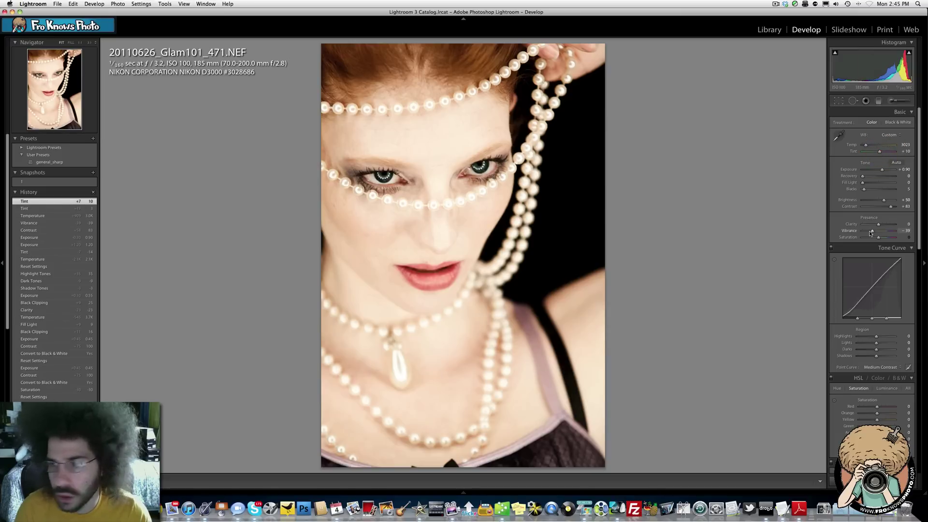
{"action": "mouse_move", "coordinate": [870, 233]}
{"action": "left_mouse_down"}
{"action": "mouse_move", "coordinate": [891, 239]}
{"action": "mouse_move", "coordinate": [882, 236]}
{"action": "left_mouse_up"}
{"action": "key", "text": "super+z"}
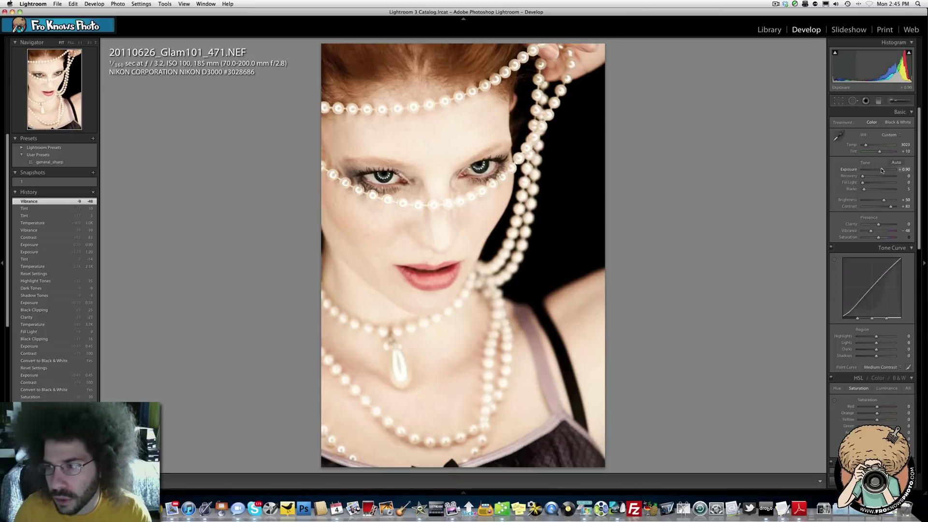
Step: Refine the color portrait with tint +14, fill light 13, blacks 13, exposure +1.10 and clarity −7
{"action": "left_click_drag", "start_coordinate": [882, 170], "coordinate": [868, 148]}
{"action": "left_click_drag", "start_coordinate": [863, 189], "coordinate": [884, 170]}
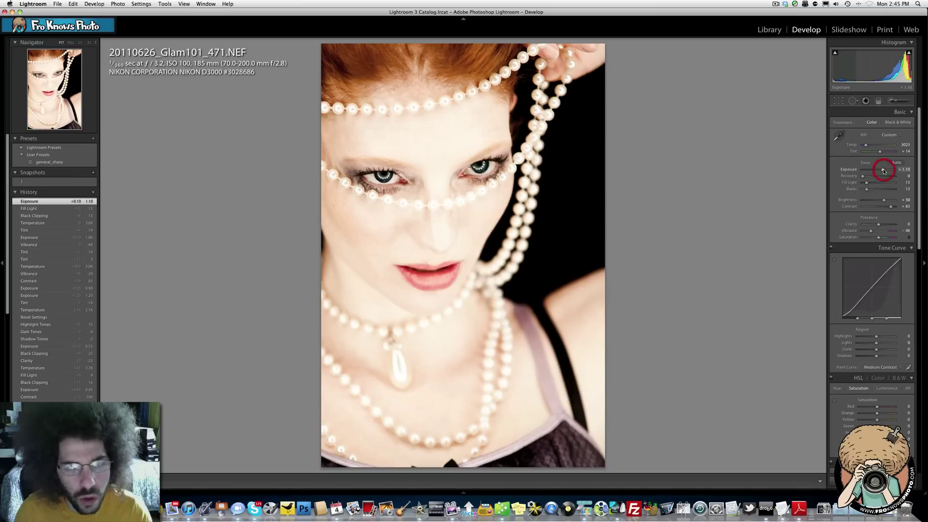
{"action": "left_click_drag", "start_coordinate": [876, 224], "coordinate": [878, 226]}
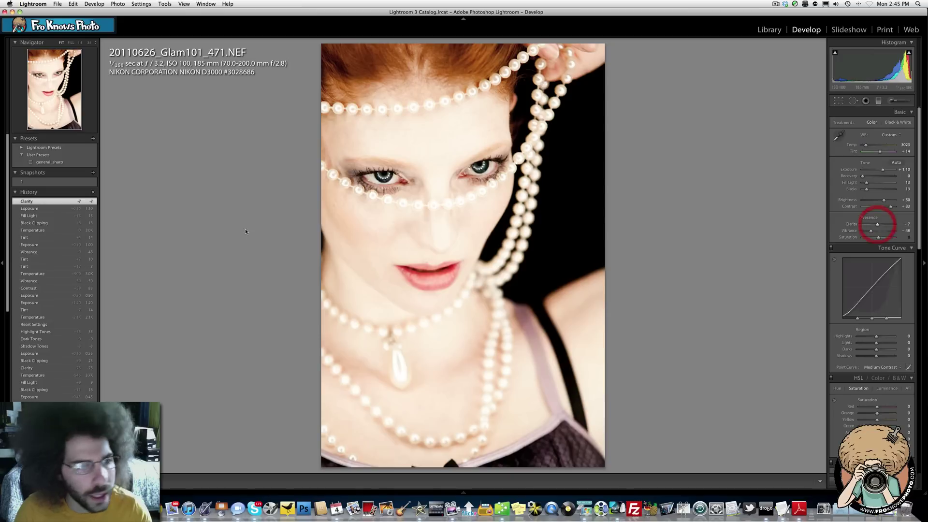
Step: Save the color version as a snapshot named 2 and compare it with snapshot 1, returning to snapshot 2
{"action": "left_click", "coordinate": [93, 172]}
{"action": "type", "text": "2"}
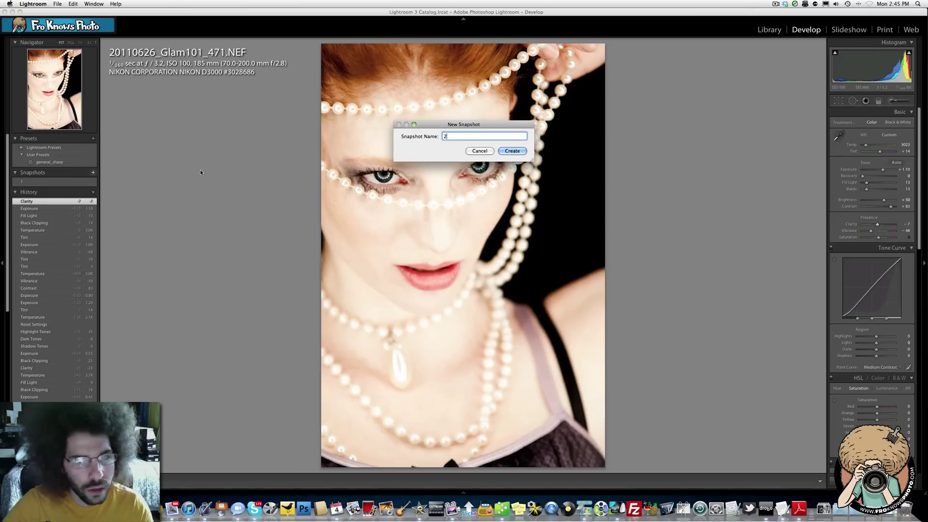
{"action": "key", "text": "Return"}
{"action": "left_click", "coordinate": [47, 182]}
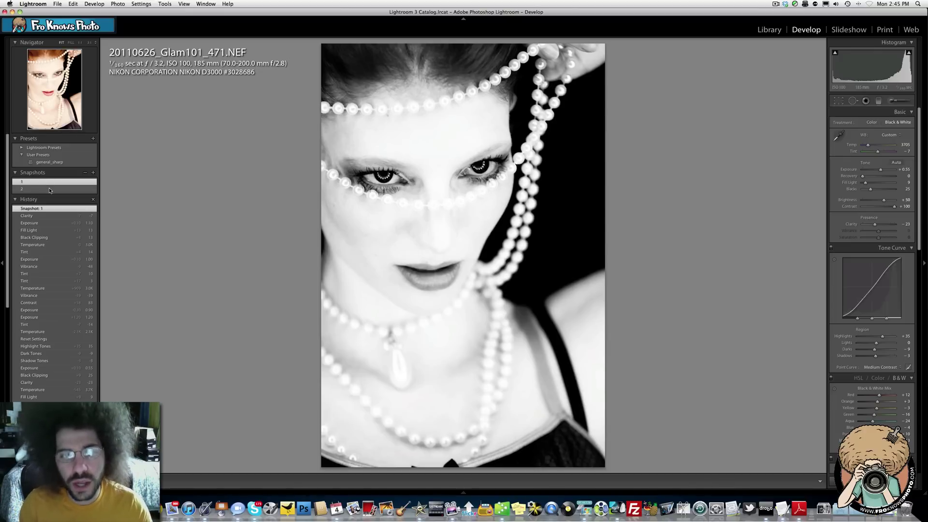
{"action": "left_click", "coordinate": [48, 189]}
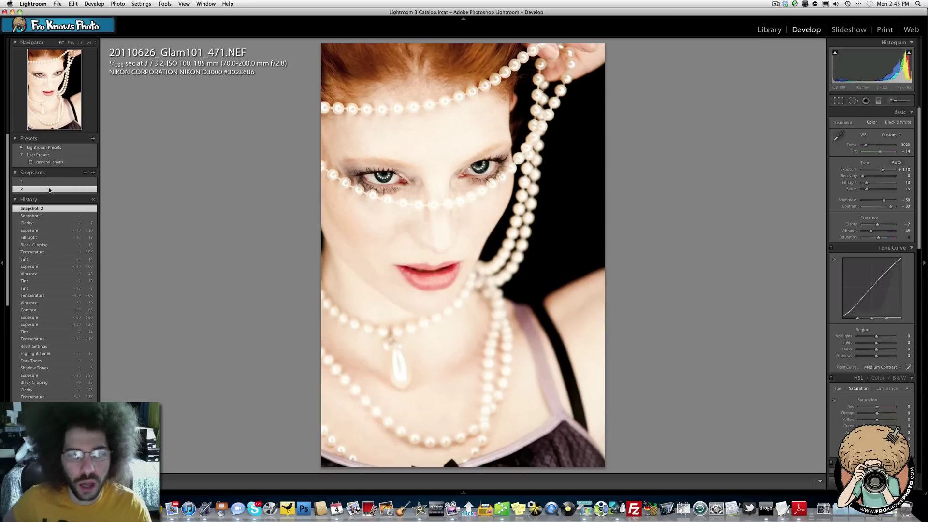
Step: Shift the portrait's tint to +55 and save this cooler, purplish version as a snapshot named 3
{"action": "left_click_drag", "start_coordinate": [879, 151], "coordinate": [885, 155]}
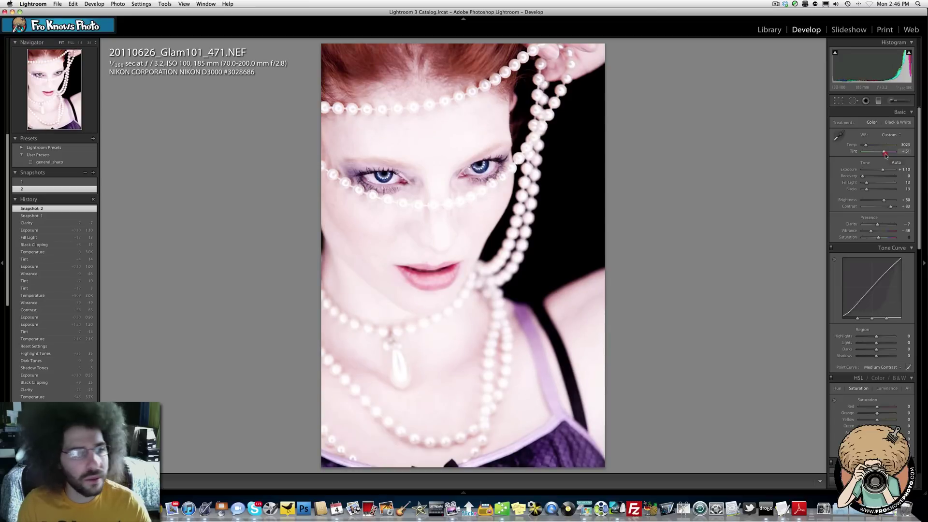
{"action": "left_click_drag", "start_coordinate": [886, 155], "coordinate": [886, 155]}
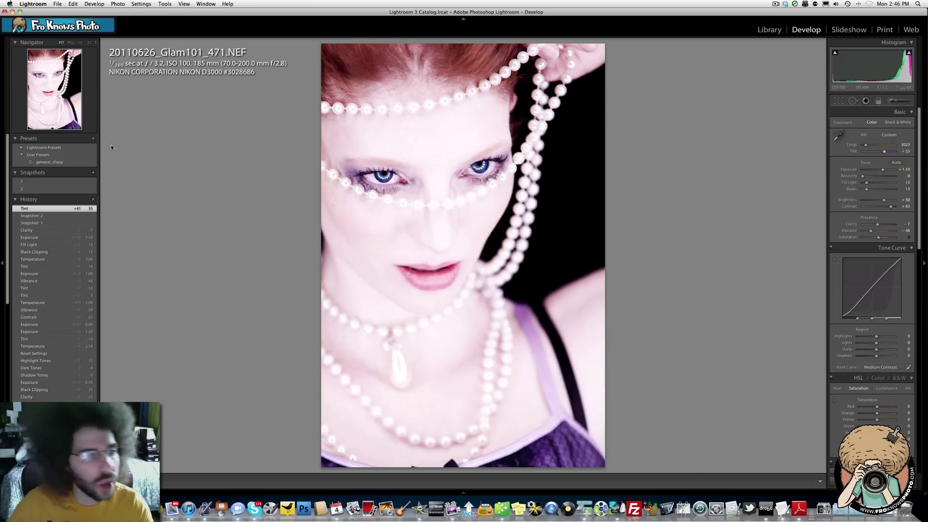
{"action": "left_click", "coordinate": [94, 172]}
{"action": "type", "text": "3"}
{"action": "key", "text": "Return"}
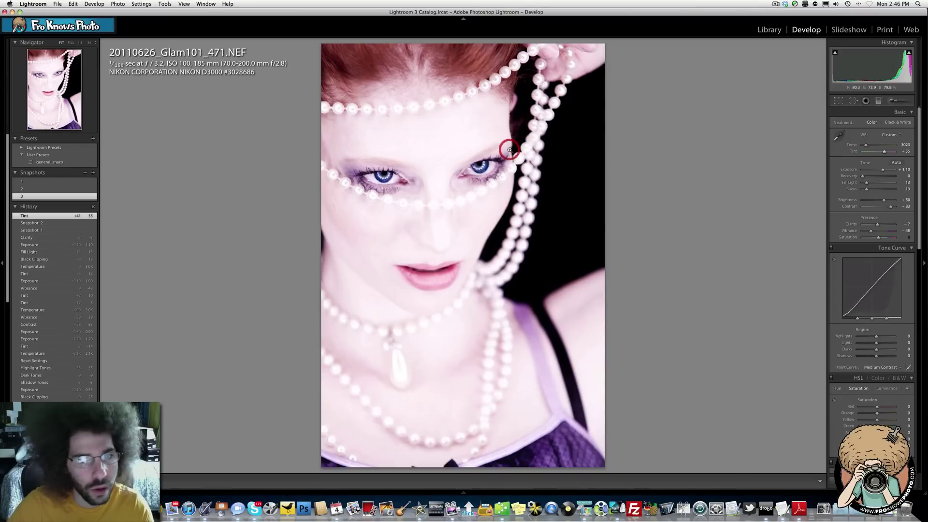
Step: Compare snapshots 1, 2 and 3 by applying them one after another, finishing on snapshot 3
{"action": "left_click", "coordinate": [40, 182]}
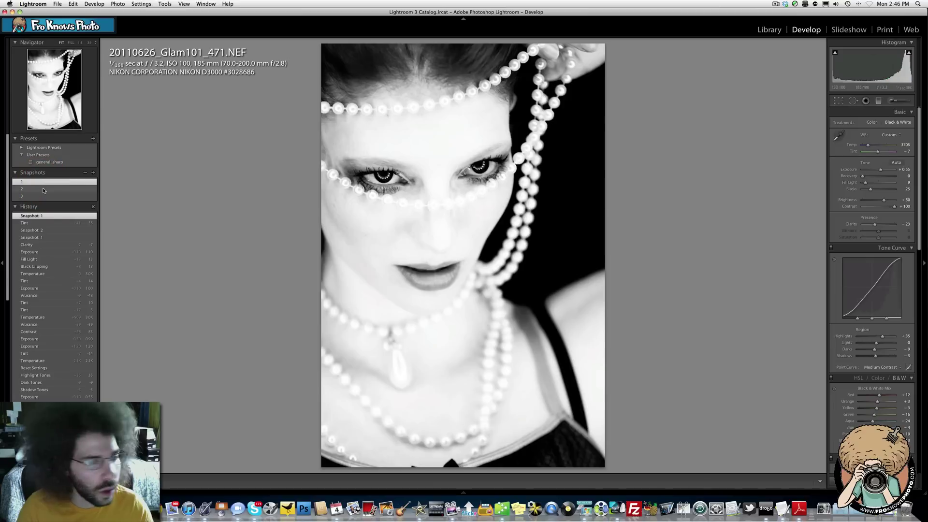
{"action": "left_click", "coordinate": [44, 189]}
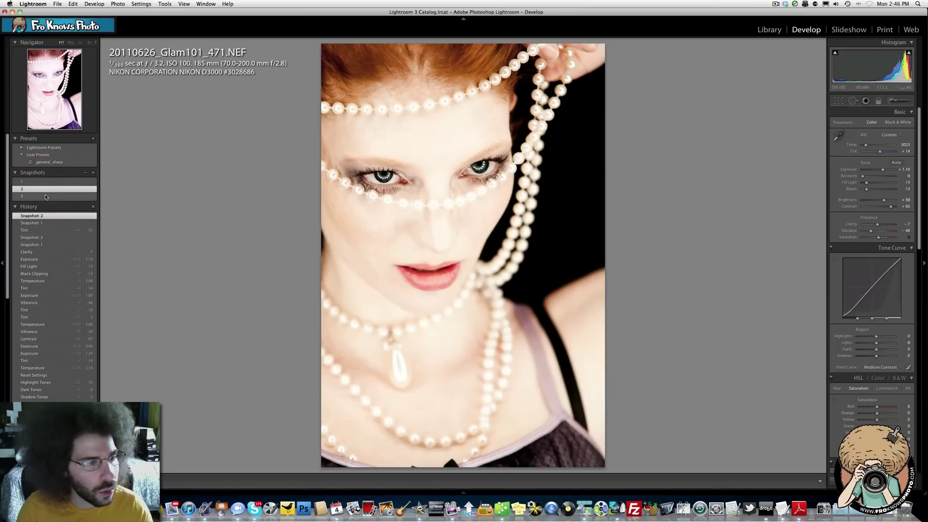
{"action": "left_click", "coordinate": [45, 197]}
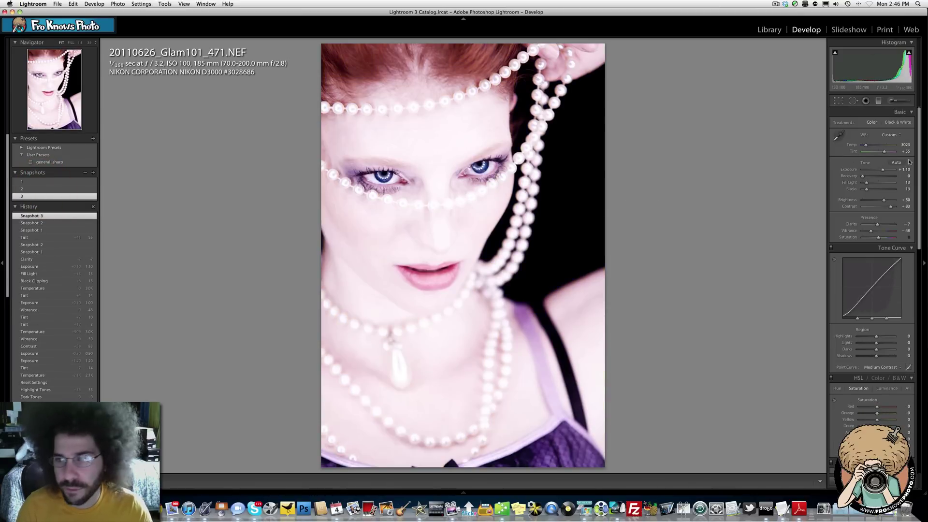
Step: Try raising the portrait's tint to +72 and undo the change
{"action": "left_click_drag", "start_coordinate": [884, 152], "coordinate": [887, 154]}
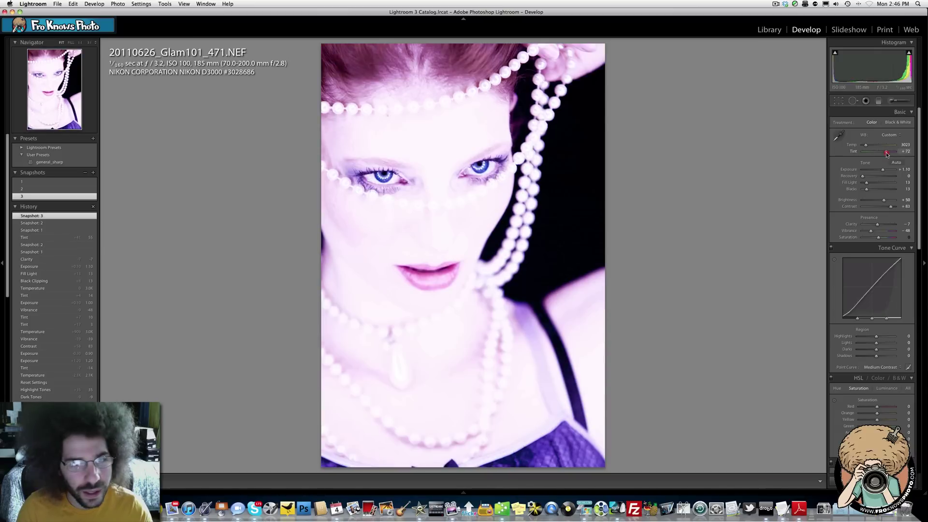
{"action": "key", "text": "super+z"}
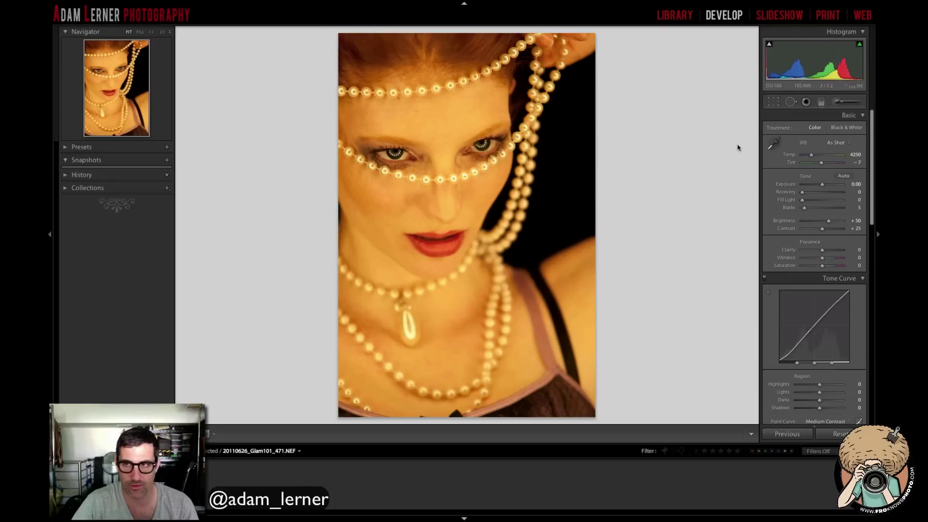
Step: Sample the white balance from the forehead in the raw portrait and fine-tune the temperature to 2326
{"action": "key", "text": "w"}
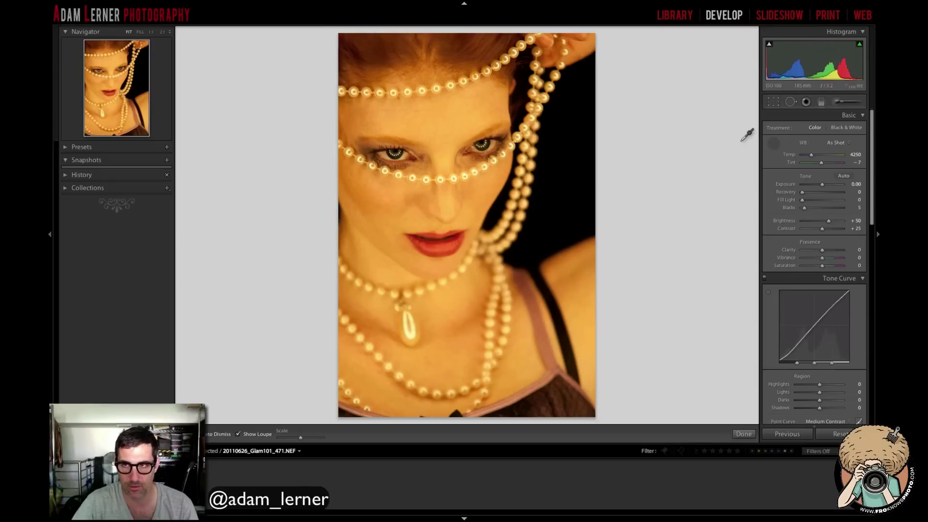
{"action": "left_click", "coordinate": [479, 120]}
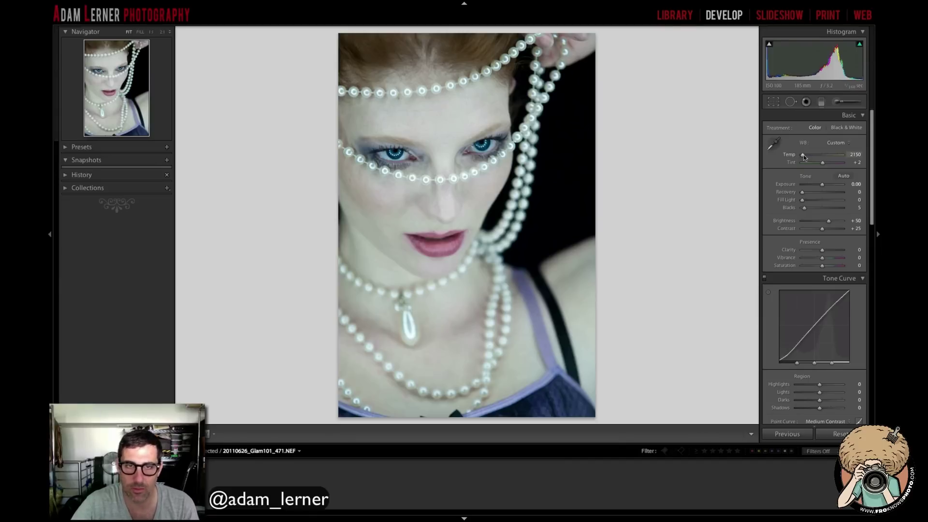
{"action": "left_click_drag", "start_coordinate": [803, 155], "coordinate": [804, 155]}
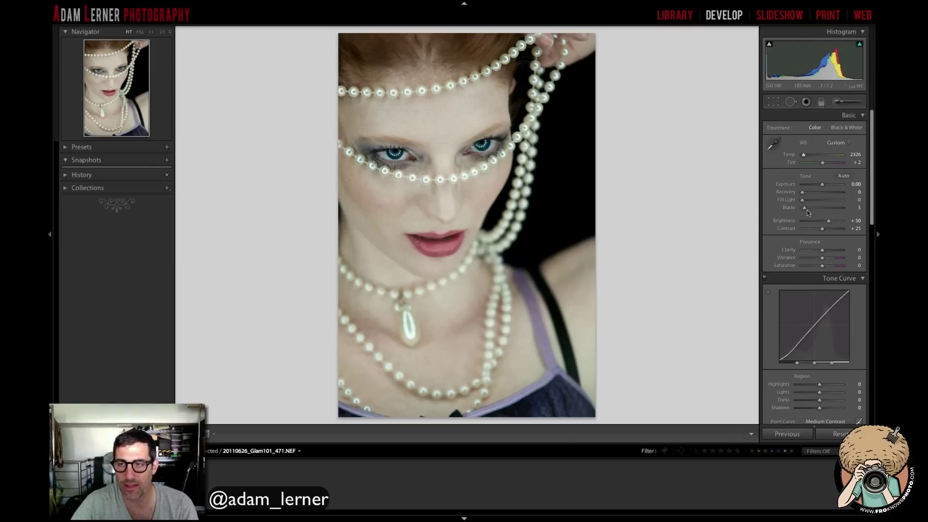
Step: Set the portrait's exposure to +0.25, fill light to 21, blacks to 15 and contrast to +35
{"action": "left_click", "coordinate": [821, 184], "text": "alt"}
{"action": "left_click_drag", "start_coordinate": [821, 185], "coordinate": [811, 202]}
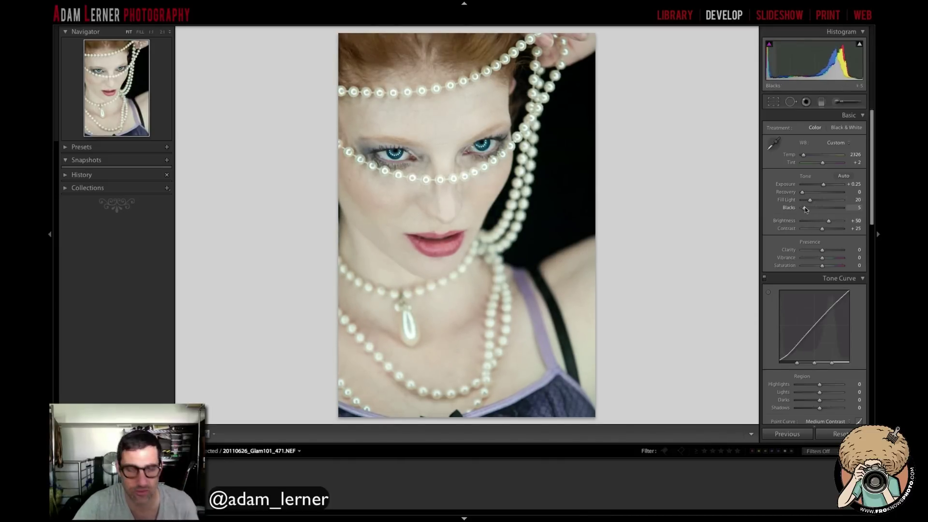
{"action": "left_click_drag", "start_coordinate": [805, 208], "coordinate": [808, 207]}
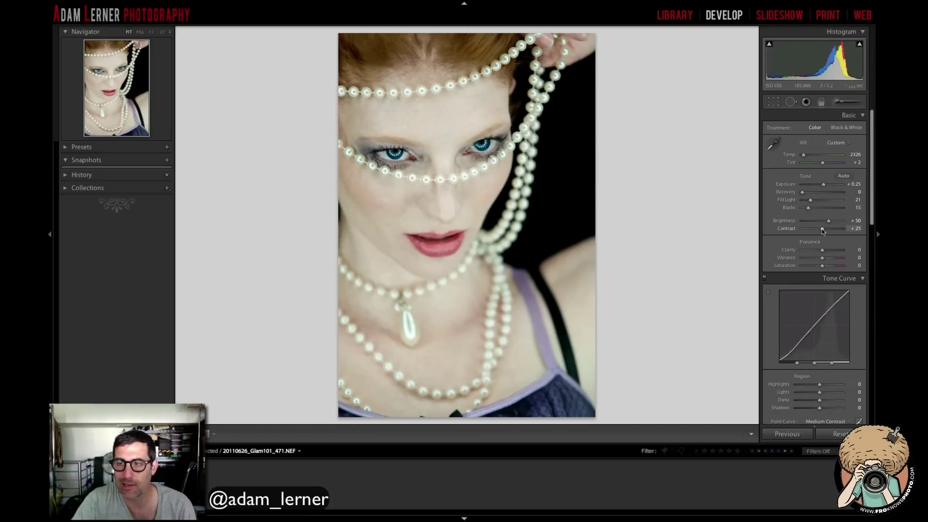
{"action": "mouse_move", "coordinate": [821, 228]}
{"action": "left_mouse_down"}
{"action": "mouse_move", "coordinate": [839, 227]}
{"action": "mouse_move", "coordinate": [824, 228]}
{"action": "left_mouse_up"}
Step: Examine the skin, eyes, nose, forehead and pearls up close, returning to the full portrait view
{"action": "left_click", "coordinate": [441, 203]}
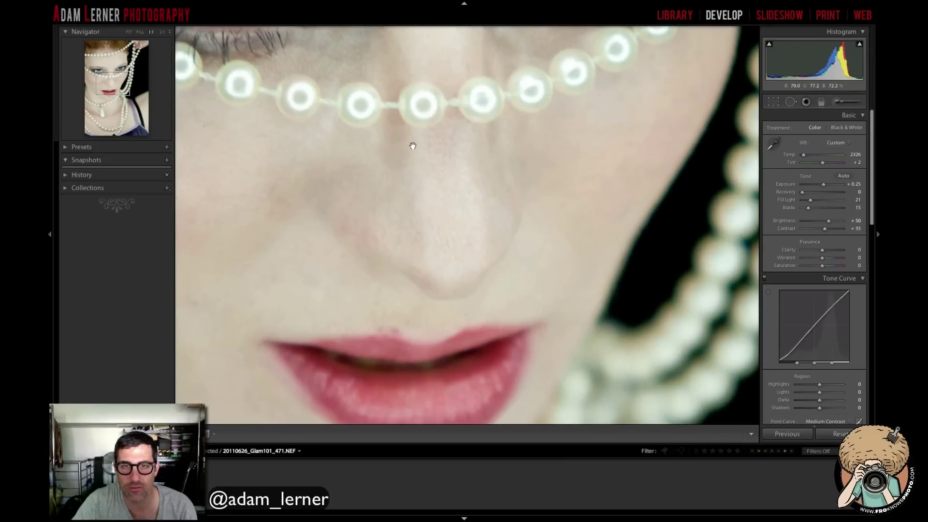
{"action": "left_click_drag", "start_coordinate": [425, 116], "coordinate": [509, 290]}
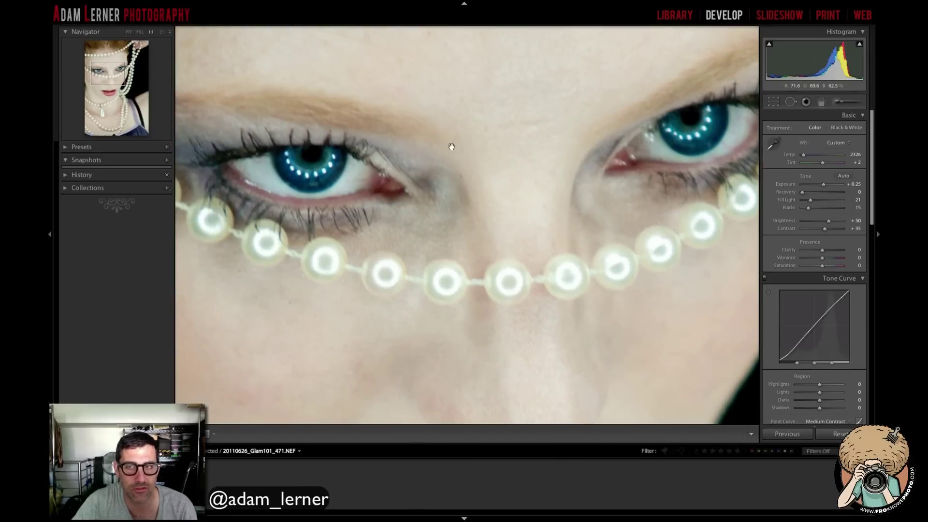
{"action": "left_click", "coordinate": [594, 198]}
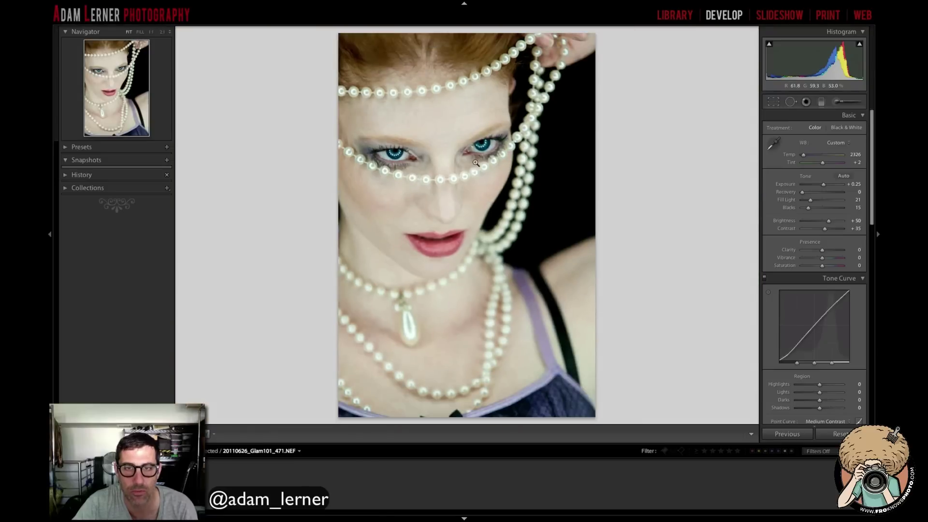
{"action": "left_click", "coordinate": [449, 217]}
{"action": "left_click", "coordinate": [449, 202]}
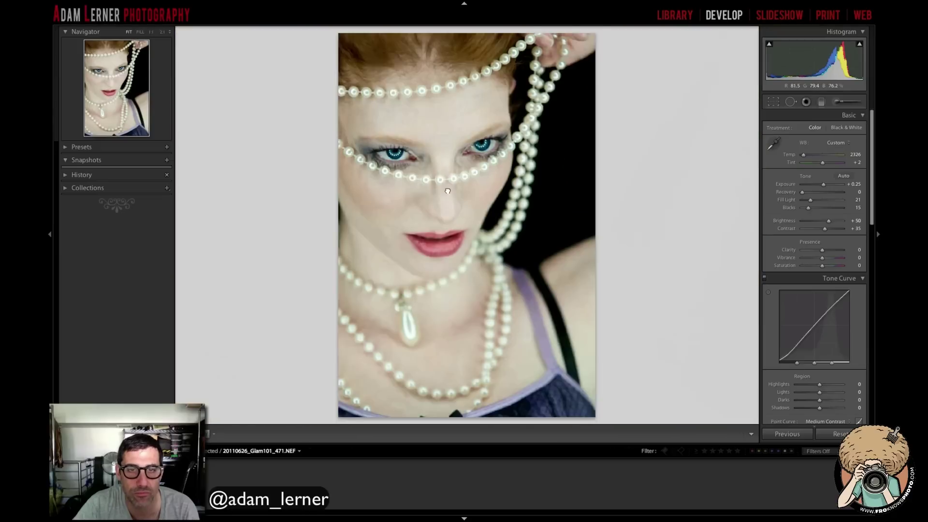
{"action": "left_click", "coordinate": [447, 202]}
{"action": "left_click_drag", "start_coordinate": [432, 128], "coordinate": [477, 321]}
{"action": "left_click_drag", "start_coordinate": [477, 175], "coordinate": [490, 249]}
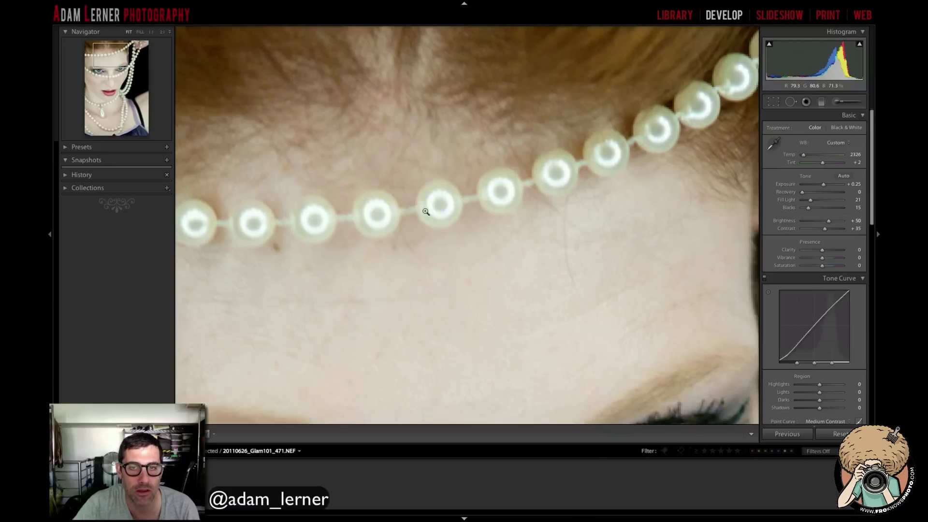
{"action": "left_click", "coordinate": [423, 202]}
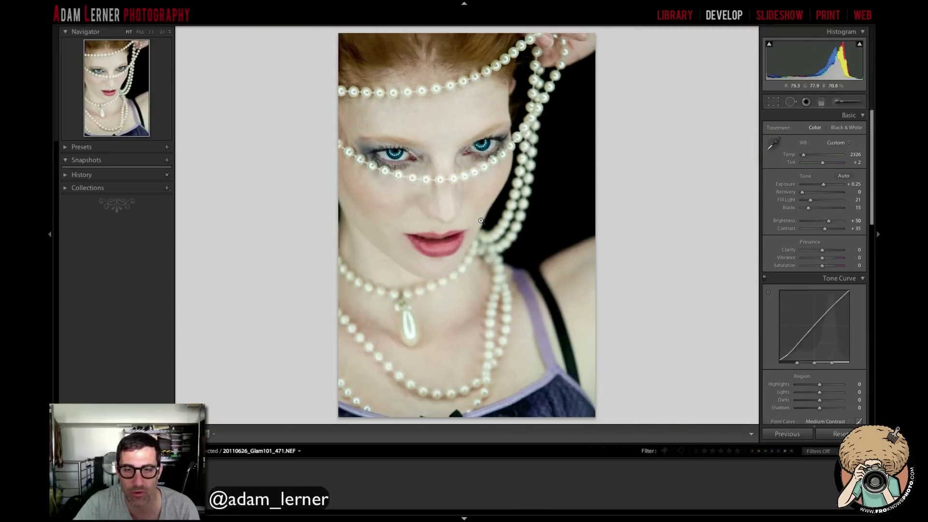
{"action": "left_click", "coordinate": [398, 167]}
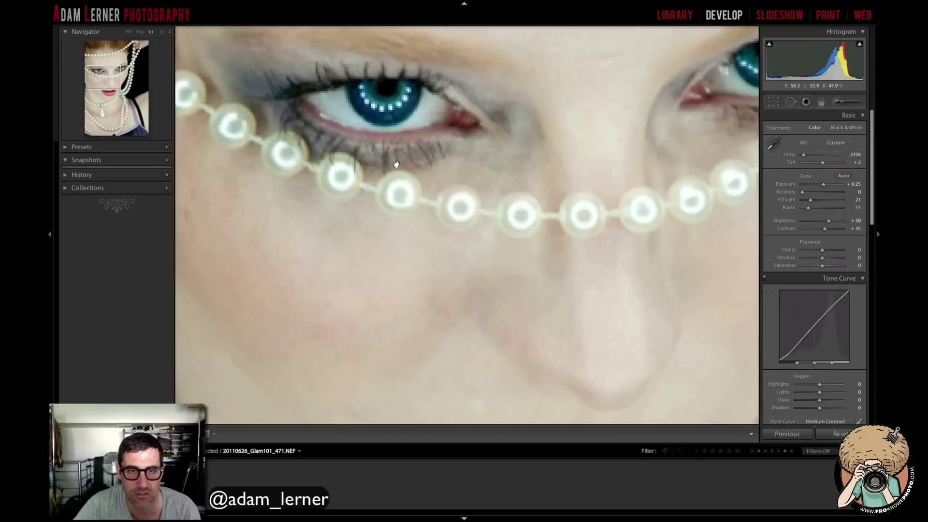
{"action": "left_click", "coordinate": [397, 150]}
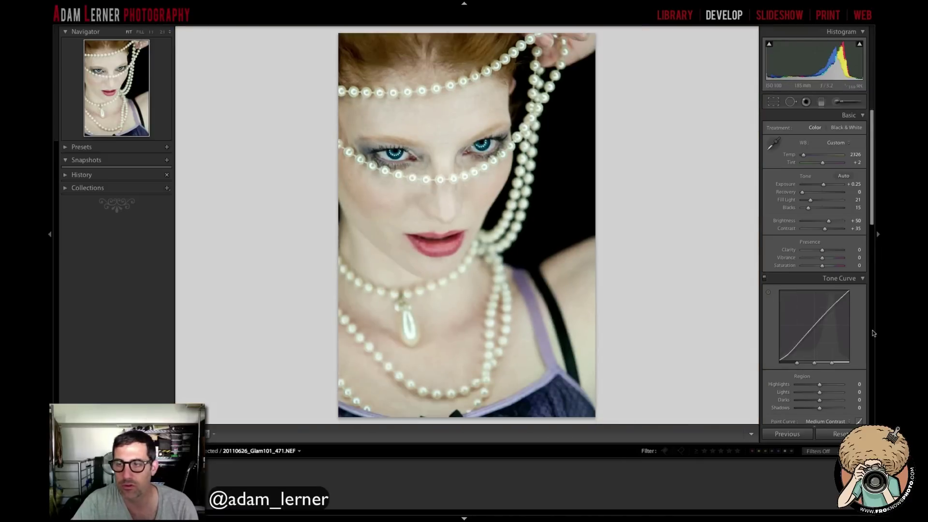
Step: Soften the portrait with clarity −11 and raise the tone curve highlights to +52
{"action": "mouse_move", "coordinate": [822, 251]}
{"action": "left_mouse_down"}
{"action": "mouse_move", "coordinate": [811, 253]}
{"action": "mouse_move", "coordinate": [831, 250]}
{"action": "mouse_move", "coordinate": [820, 252]}
{"action": "left_mouse_up"}
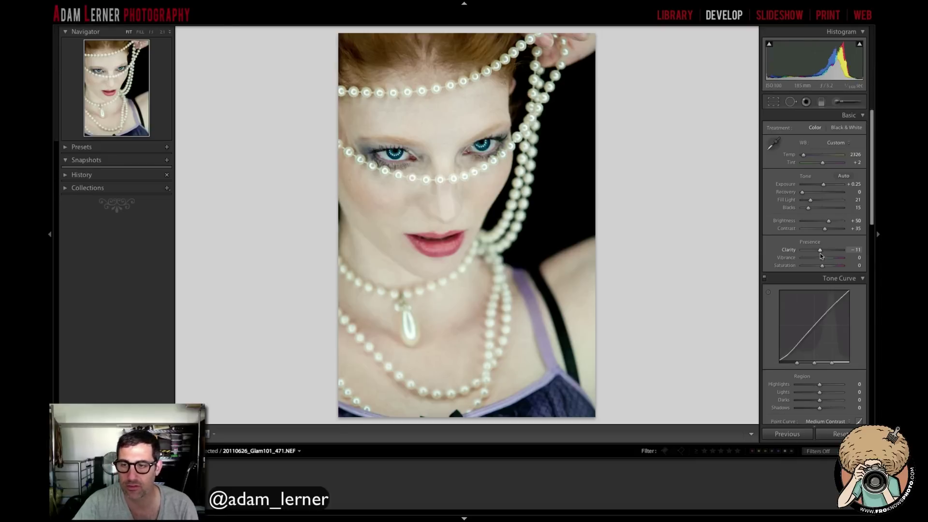
{"action": "left_click_drag", "start_coordinate": [819, 385], "coordinate": [826, 384]}
{"action": "left_click_drag", "start_coordinate": [834, 383], "coordinate": [830, 383]}
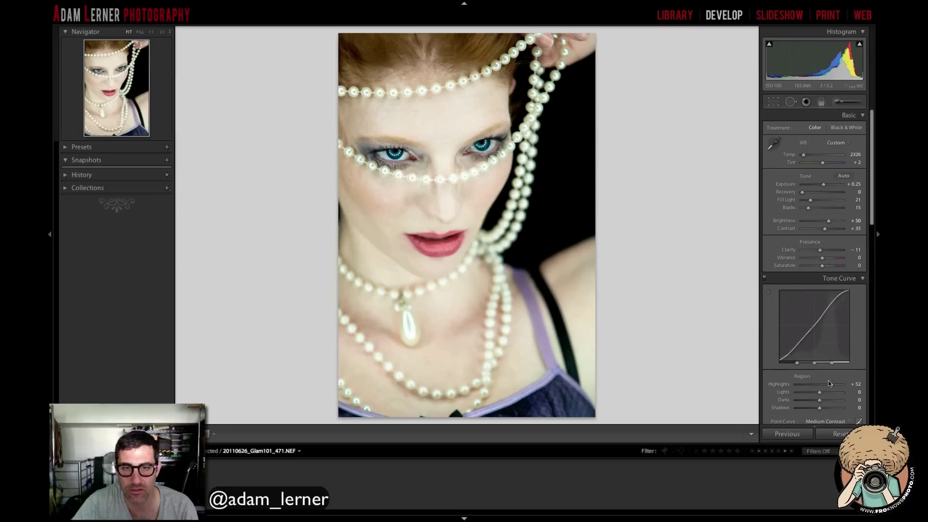
Step: Adjust the color luminance to red −10, orange +38 and yellow +12, and compare the edit with the original image
{"action": "scroll", "coordinate": [828, 375], "scroll_direction": "down", "scroll_amount": 5}
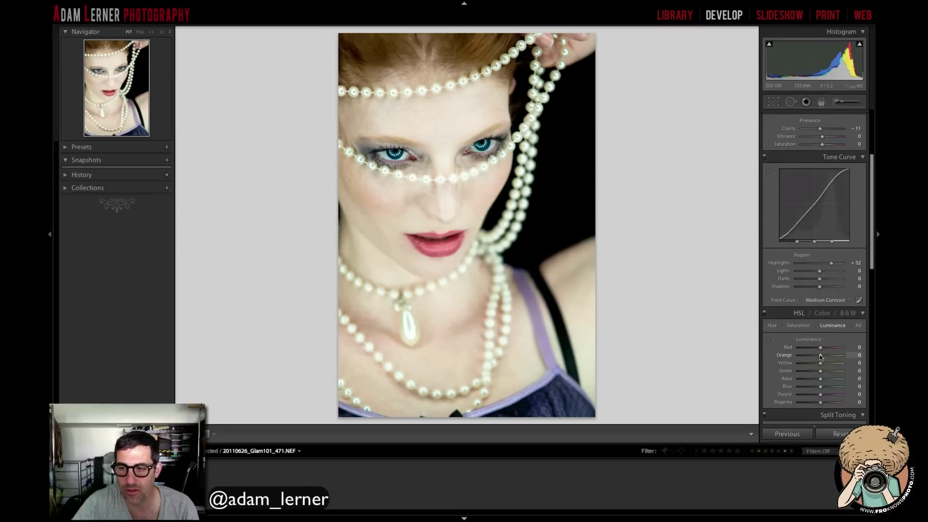
{"action": "mouse_move", "coordinate": [820, 357]}
{"action": "left_mouse_down"}
{"action": "mouse_move", "coordinate": [826, 365]}
{"action": "mouse_move", "coordinate": [823, 348]}
{"action": "mouse_move", "coordinate": [838, 347]}
{"action": "mouse_move", "coordinate": [805, 350]}
{"action": "mouse_move", "coordinate": [818, 350]}
{"action": "left_mouse_up"}
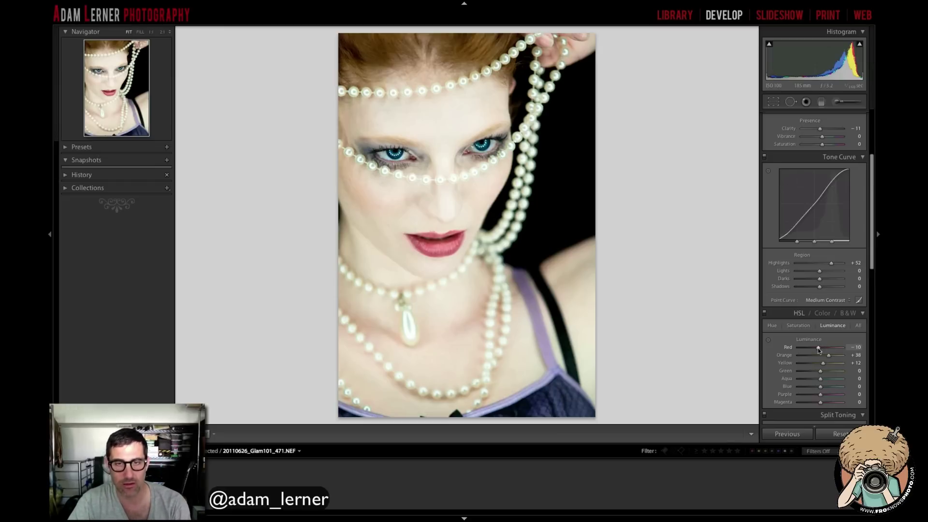
{"action": "key", "text": "backslash"}
{"action": "key", "text": "backslash"}
{"action": "key", "text": "backslash"}
{"action": "key", "text": "backslash"}
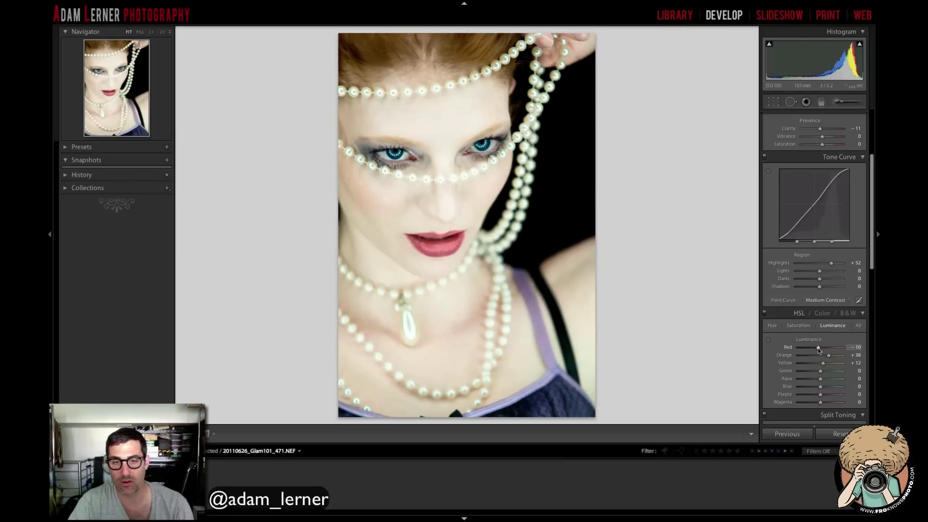
Step: Centre the detail preview on the eye and sharpen the portrait with amount 78 and masking 64
{"action": "scroll", "coordinate": [828, 351], "scroll_direction": "down", "scroll_amount": 1}
{"action": "scroll", "coordinate": [828, 350], "scroll_direction": "down", "scroll_amount": 12}
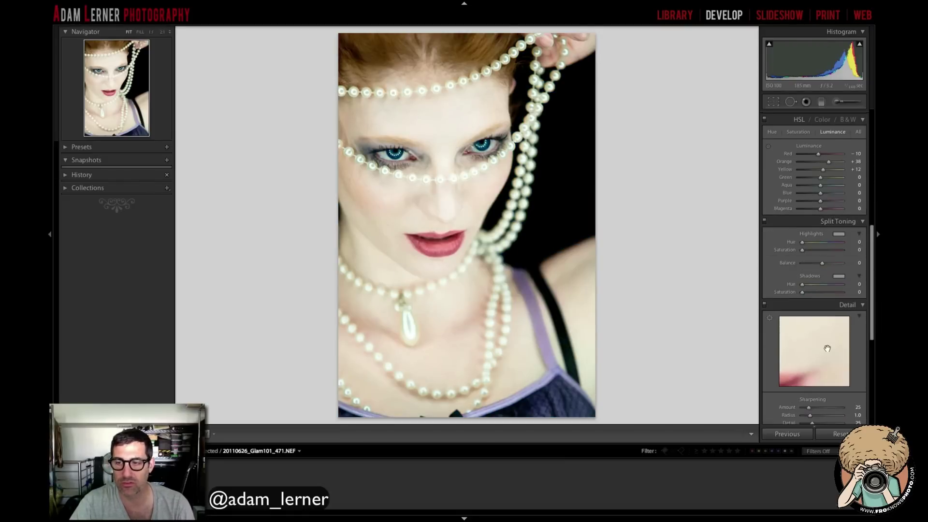
{"action": "left_click", "coordinate": [769, 225]}
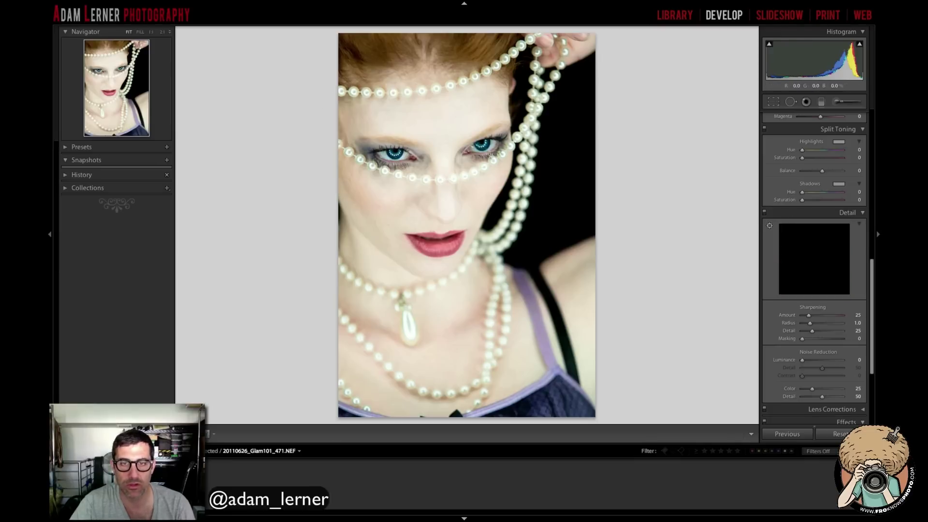
{"action": "left_click", "coordinate": [393, 154]}
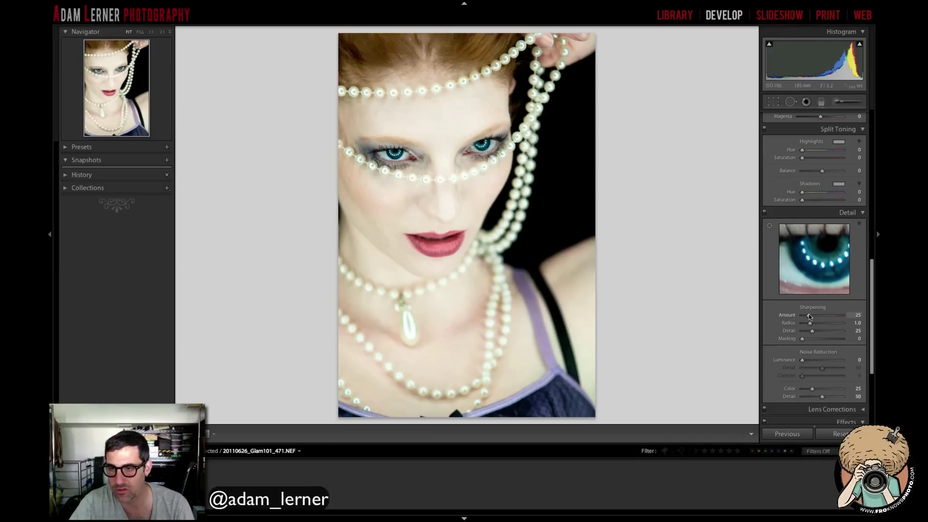
{"action": "left_click_drag", "start_coordinate": [809, 316], "coordinate": [820, 317]}
{"action": "left_click_drag", "start_coordinate": [825, 314], "coordinate": [826, 337]}
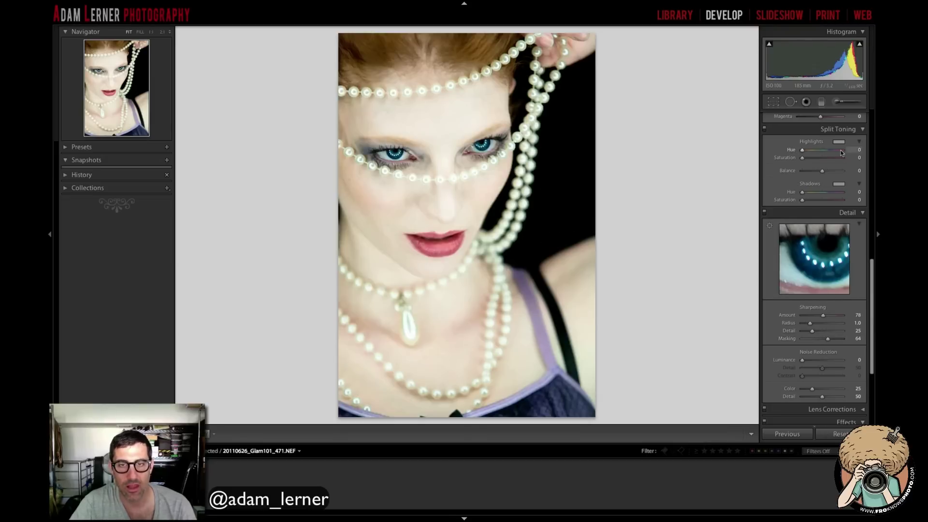
Step: Compare the edited portrait with the original and raise the exposure to +0.50
{"action": "scroll", "coordinate": [822, 241], "scroll_direction": "up", "scroll_amount": 5}
{"action": "scroll", "coordinate": [833, 148], "scroll_direction": "up", "scroll_amount": 3}
{"action": "key", "text": "backslash"}
{"action": "key", "text": "backslash"}
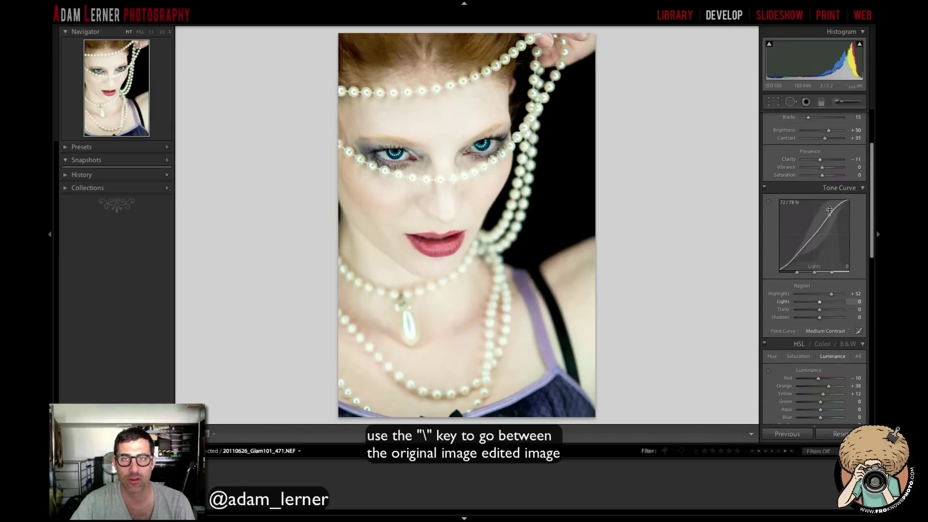
{"action": "scroll", "coordinate": [828, 173], "scroll_direction": "up", "scroll_amount": 3}
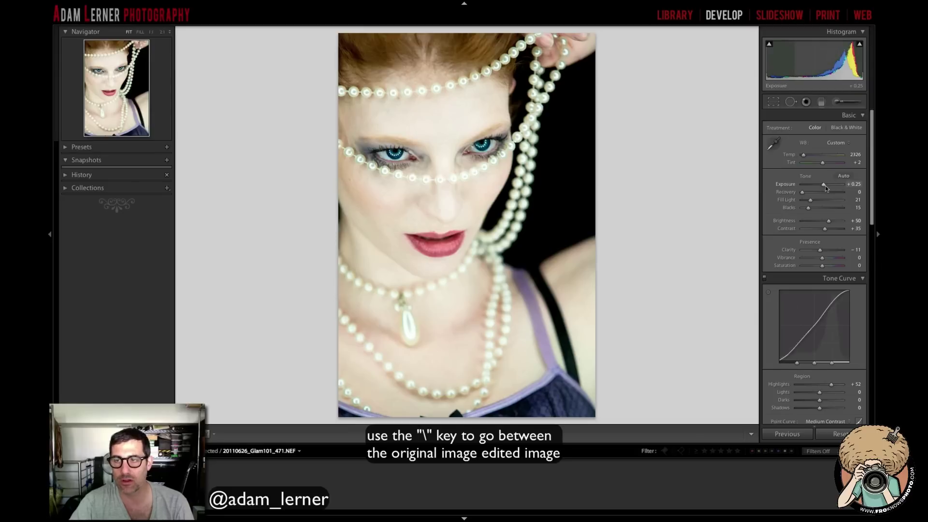
{"action": "left_click", "coordinate": [824, 185]}
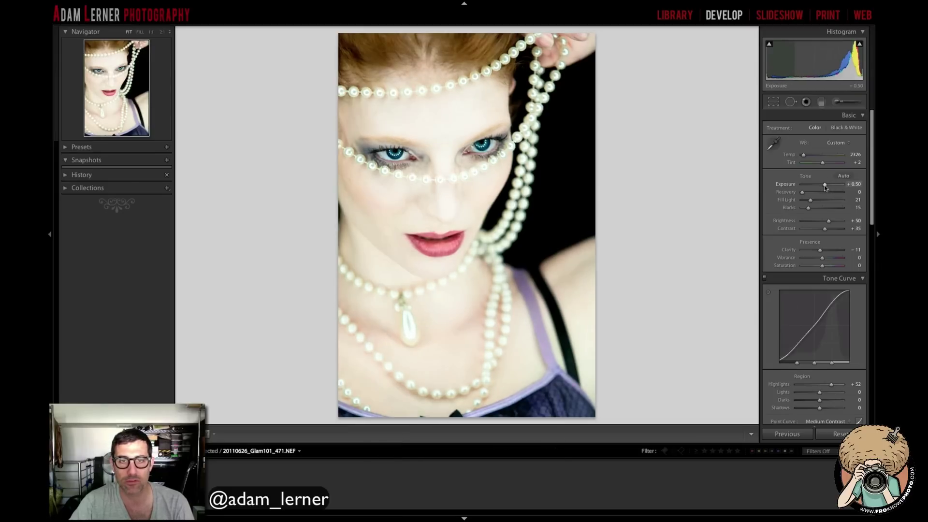
Step: Split-tone the portrait with yellow highlights at hue 52, saturation 64 and blue shadows at hue 215, saturation 50
{"action": "scroll", "coordinate": [824, 188], "scroll_direction": "down", "scroll_amount": 10}
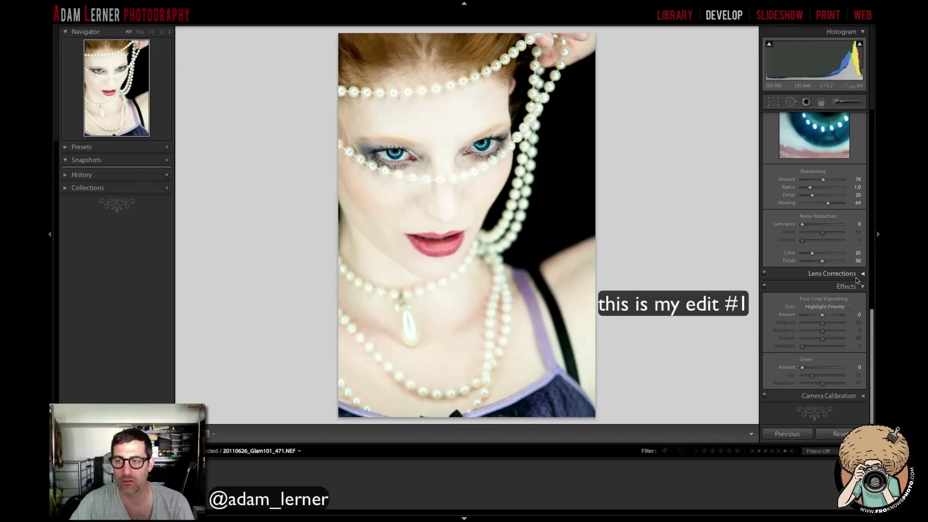
{"action": "scroll", "coordinate": [855, 272], "scroll_direction": "up", "scroll_amount": 3}
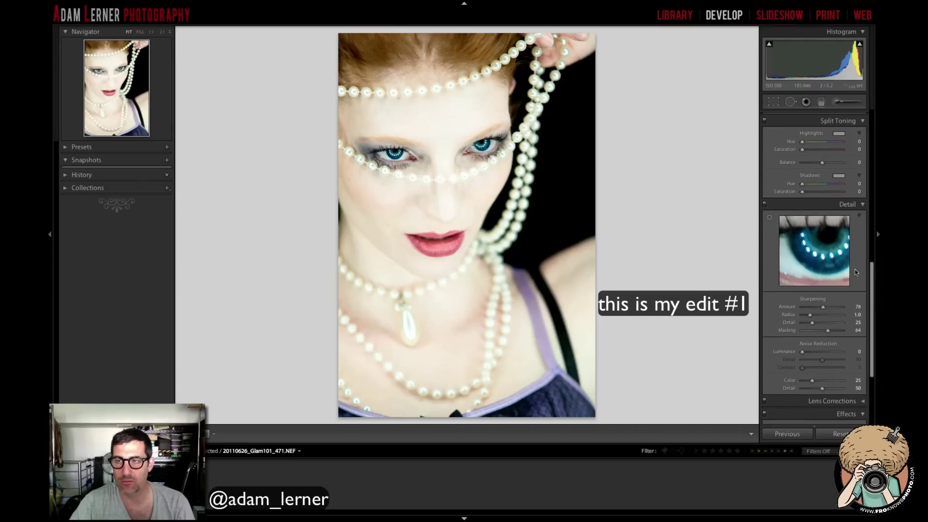
{"action": "scroll", "coordinate": [855, 272], "scroll_direction": "up", "scroll_amount": 3}
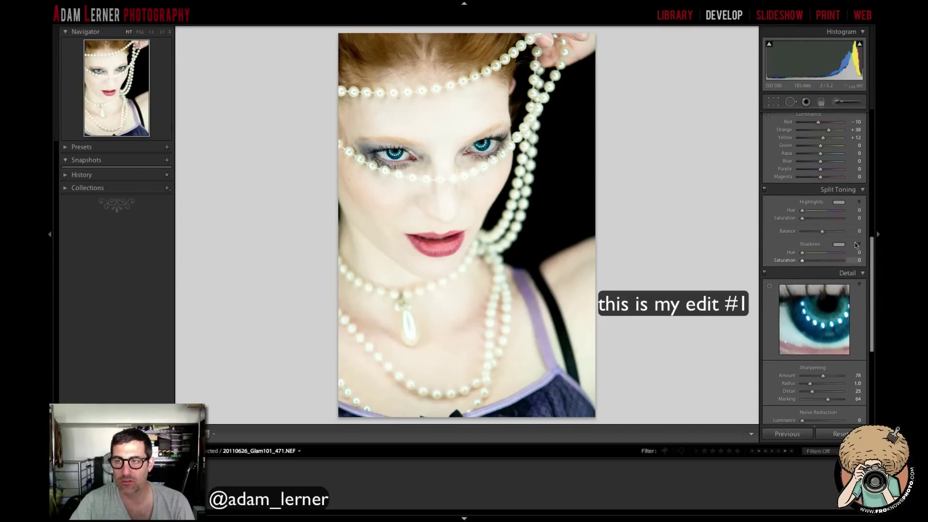
{"action": "left_click", "coordinate": [838, 202]}
{"action": "left_click", "coordinate": [756, 190]}
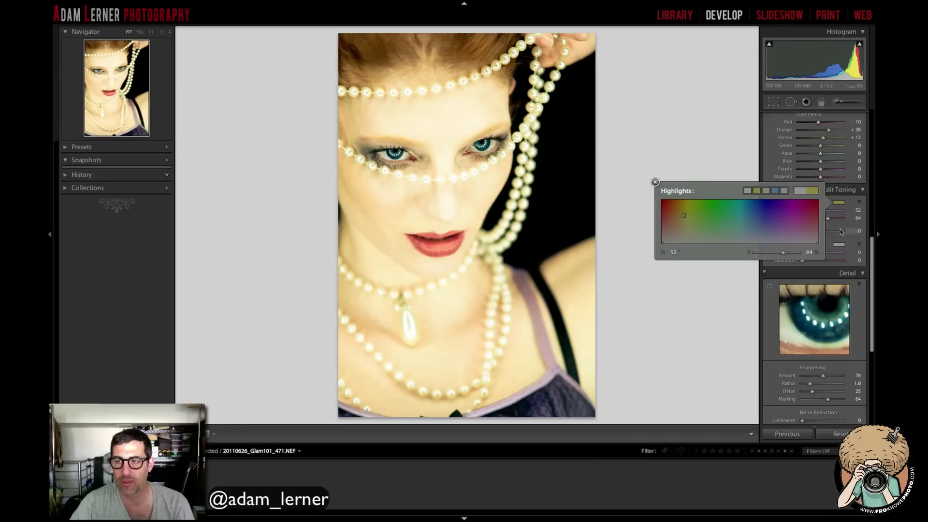
{"action": "left_click", "coordinate": [840, 244]}
{"action": "left_click", "coordinate": [775, 233]}
{"action": "left_click", "coordinate": [654, 225]}
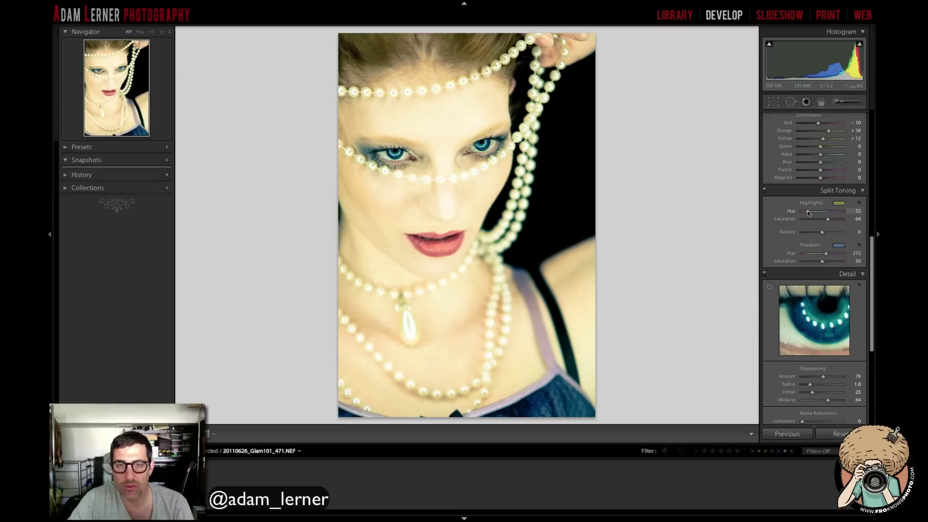
Step: Refine the split toning with highlight hue 51, shadow hue 286 and balance −4
{"action": "left_click_drag", "start_coordinate": [808, 214], "coordinate": [808, 213]}
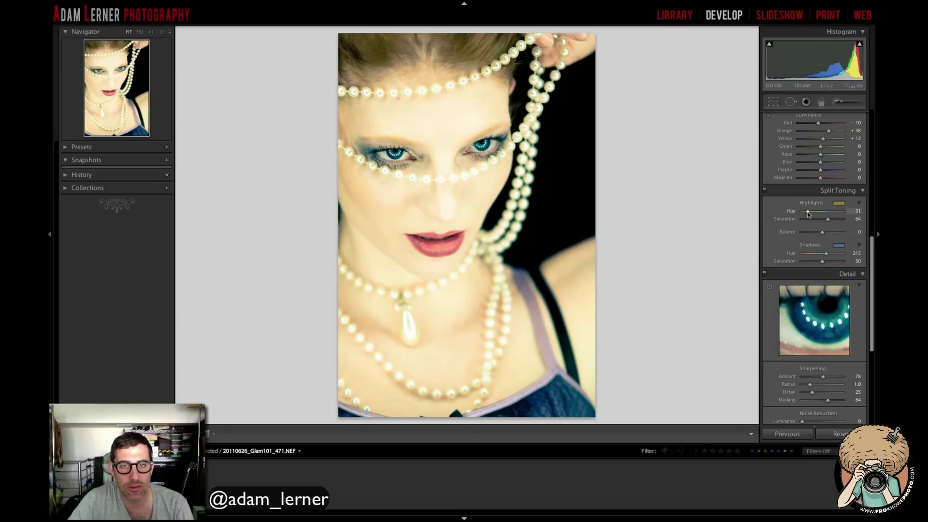
{"action": "mouse_move", "coordinate": [826, 253]}
{"action": "left_mouse_down"}
{"action": "mouse_move", "coordinate": [836, 255]}
{"action": "mouse_move", "coordinate": [819, 255]}
{"action": "mouse_move", "coordinate": [833, 256]}
{"action": "left_mouse_up"}
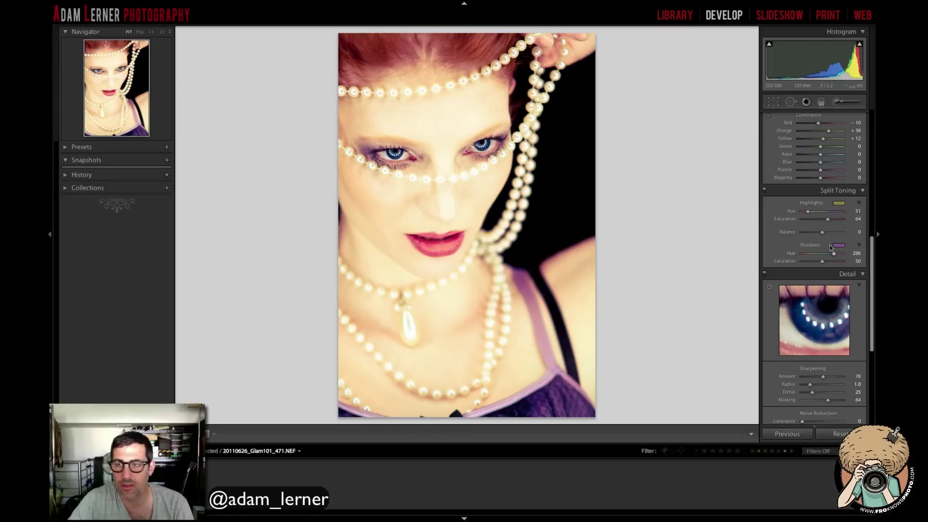
{"action": "mouse_move", "coordinate": [822, 233]}
{"action": "left_mouse_down"}
{"action": "mouse_move", "coordinate": [833, 234]}
{"action": "mouse_move", "coordinate": [812, 234]}
{"action": "mouse_move", "coordinate": [821, 234]}
{"action": "left_mouse_up"}
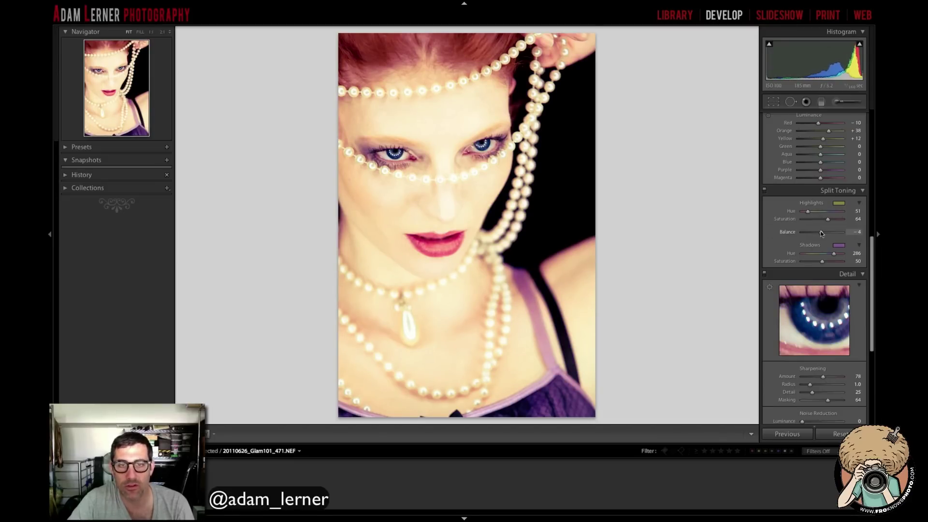
Step: Set the split-toning highlight hue to 55, vibrance to +15 and saturation to −37, and compare the portrait with the original
{"action": "left_click_drag", "start_coordinate": [808, 214], "coordinate": [809, 212]}
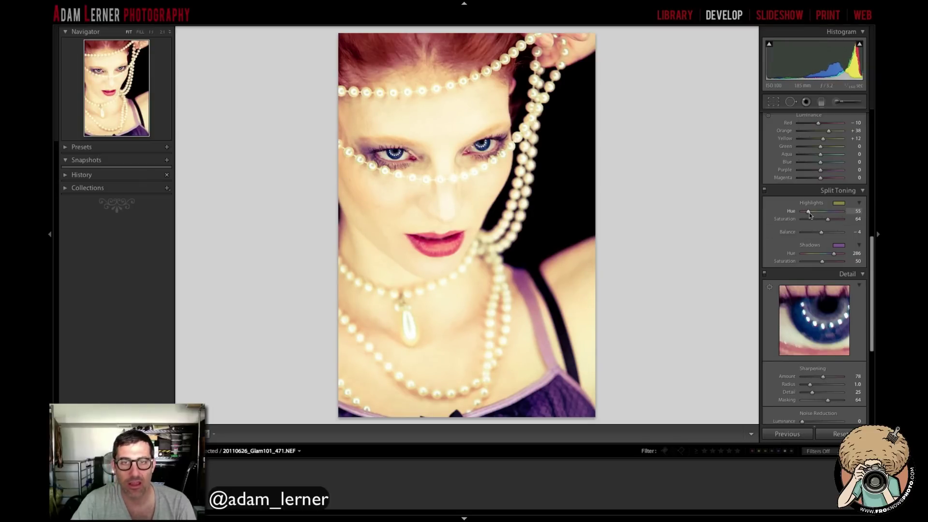
{"action": "scroll", "coordinate": [809, 212], "scroll_direction": "up", "scroll_amount": 10}
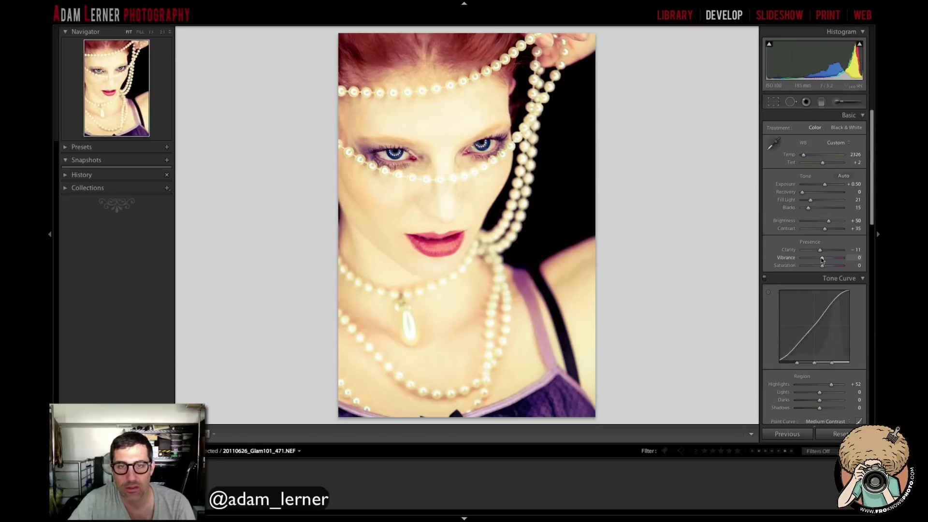
{"action": "left_click_drag", "start_coordinate": [821, 259], "coordinate": [816, 268]}
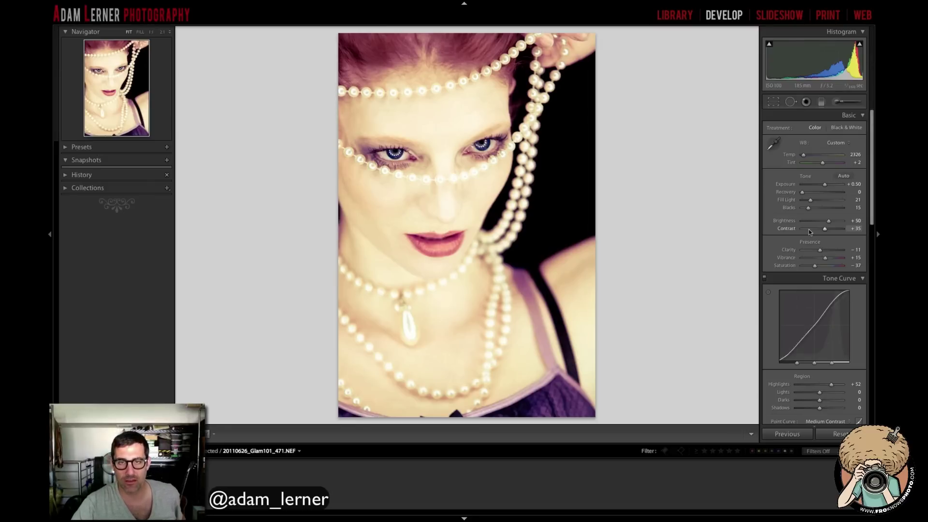
{"action": "key", "text": "backslash"}
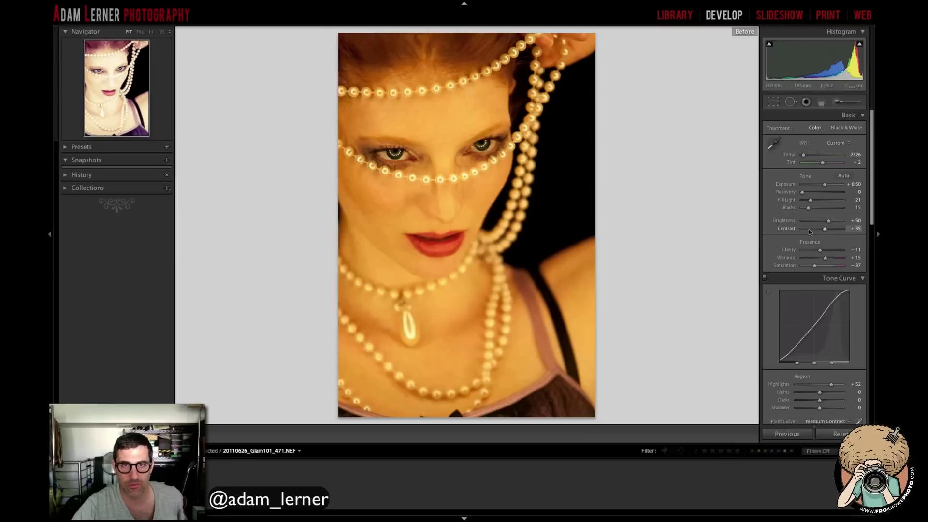
{"action": "key", "text": "backslash"}
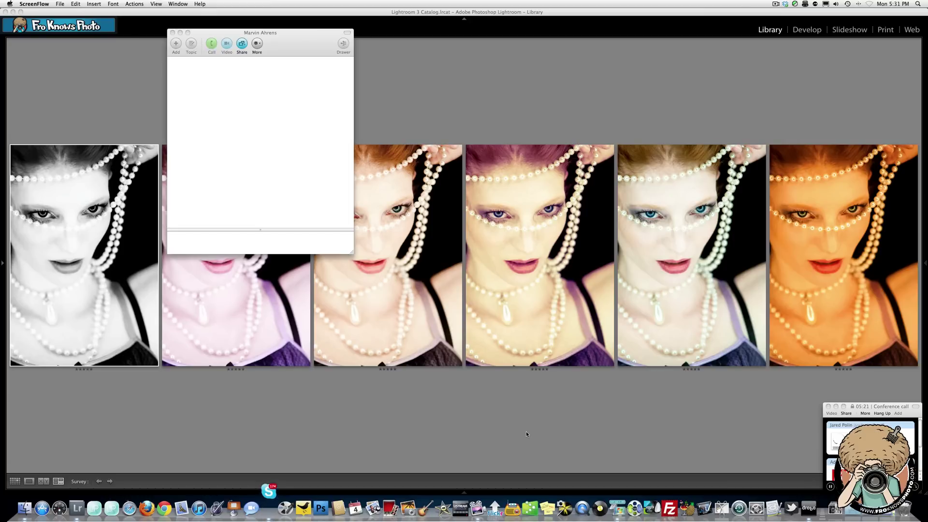
Step: Close the chat window covering the survey comparison and select the split-toned version with yellow highlights and purple shadows
{"action": "left_click", "coordinate": [172, 33]}
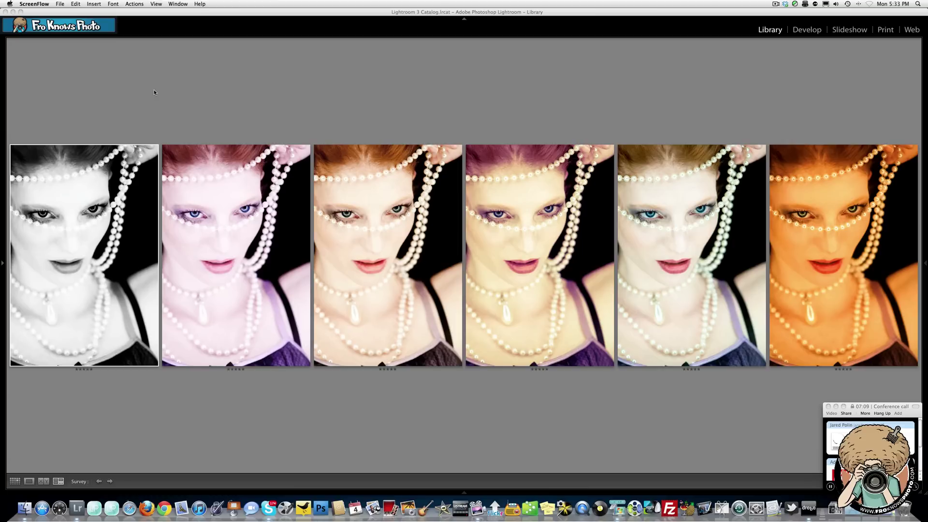
{"action": "left_click", "coordinate": [503, 162]}
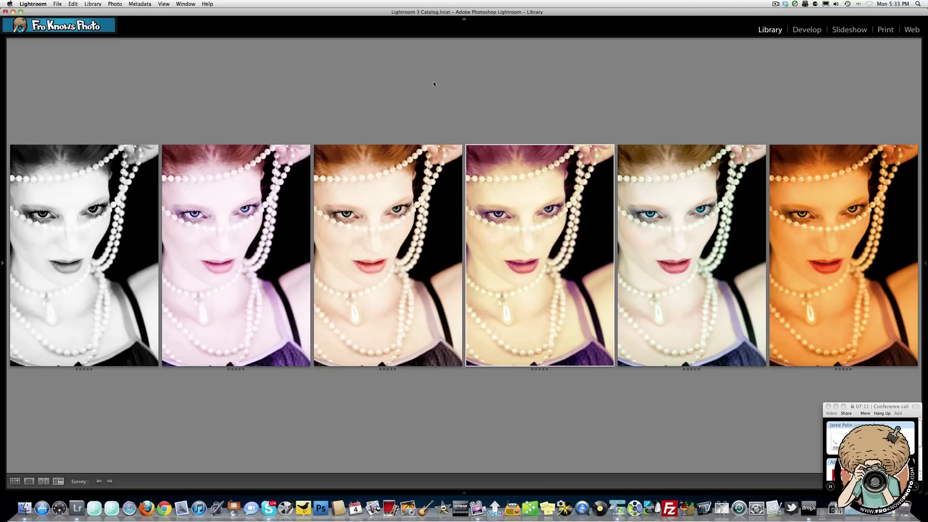